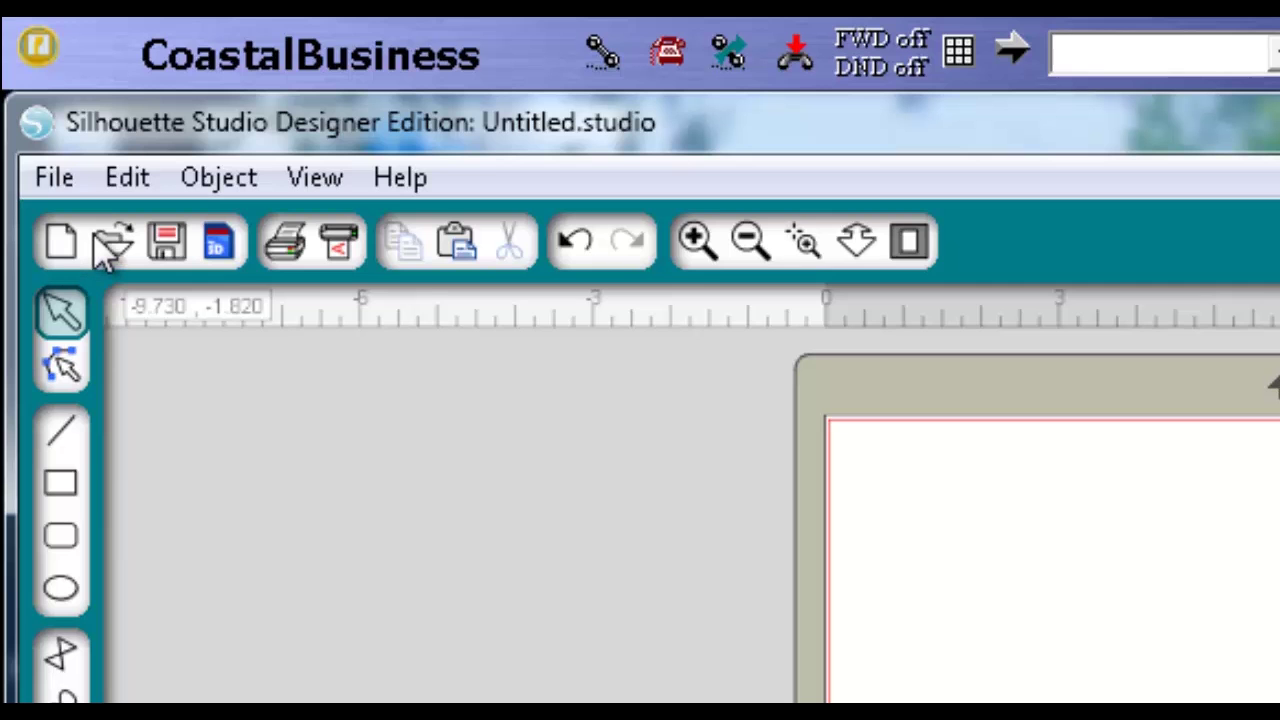
Start opening a file and set Files of type to All Files.
click(95, 240)
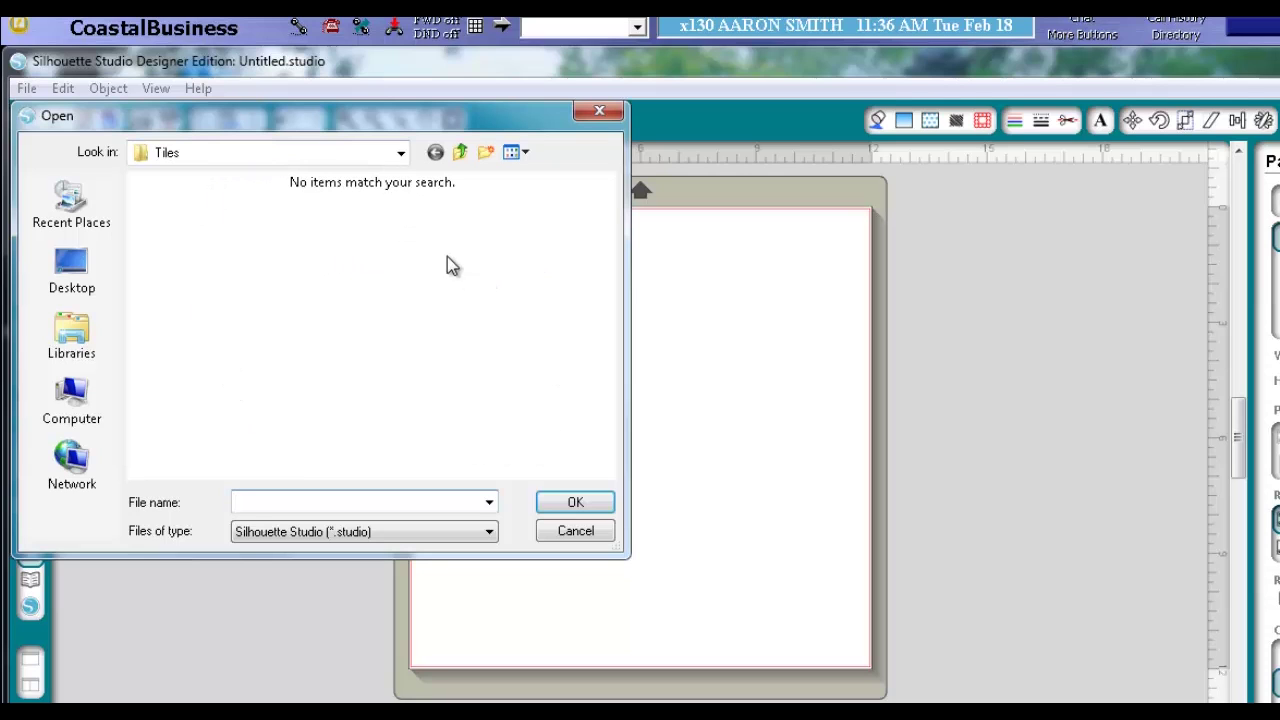
click(476, 534)
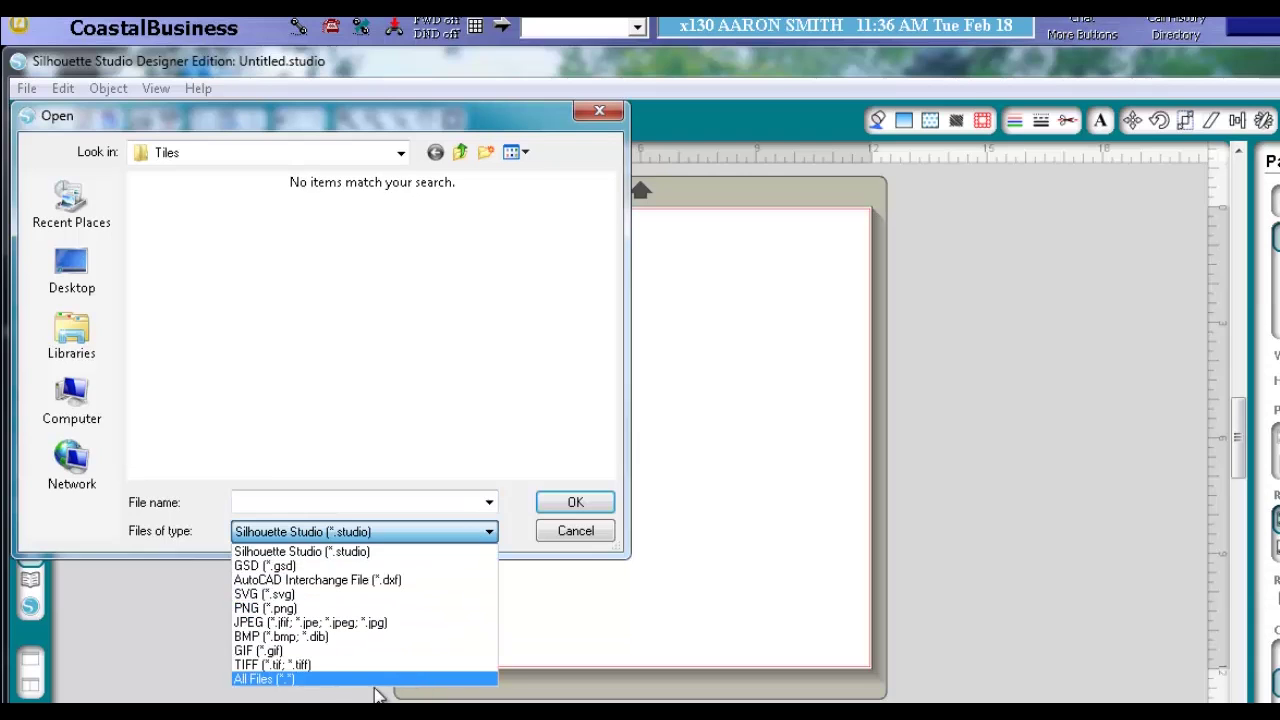
click(251, 680)
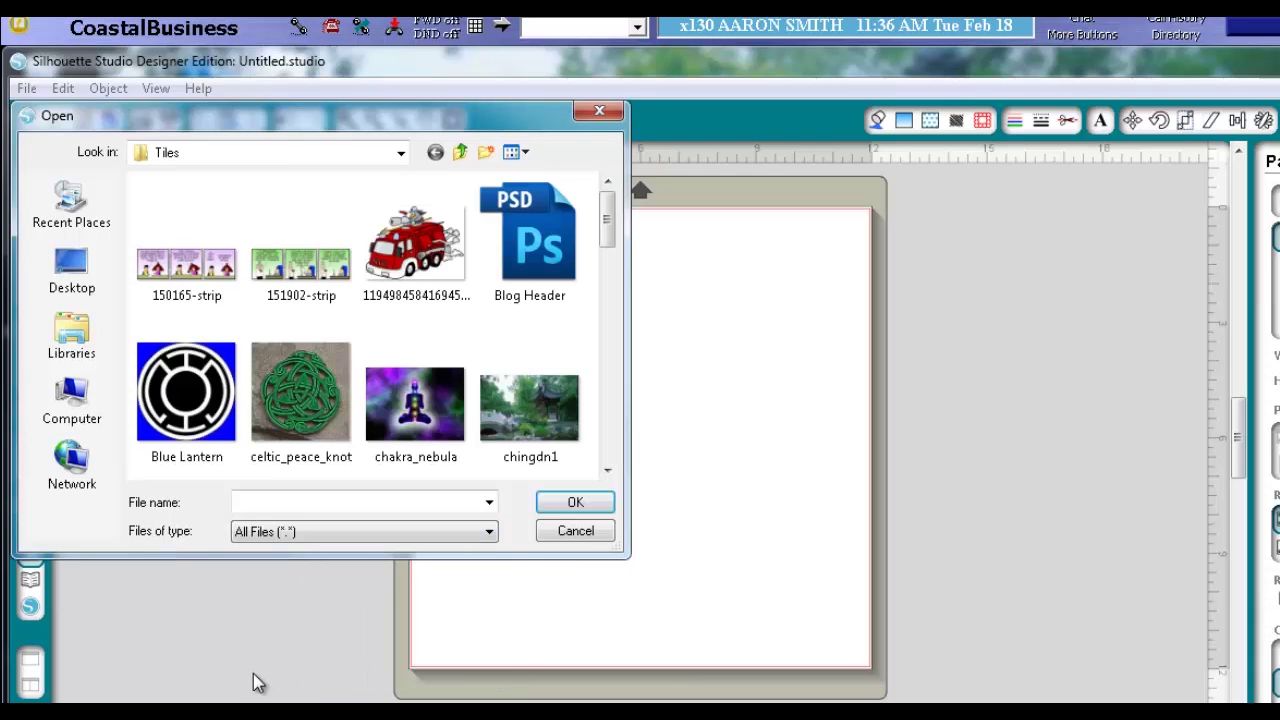
Scroll to the Ra thumbnail and open Ra.studio onto the page.
click(607, 470)
click(607, 470)
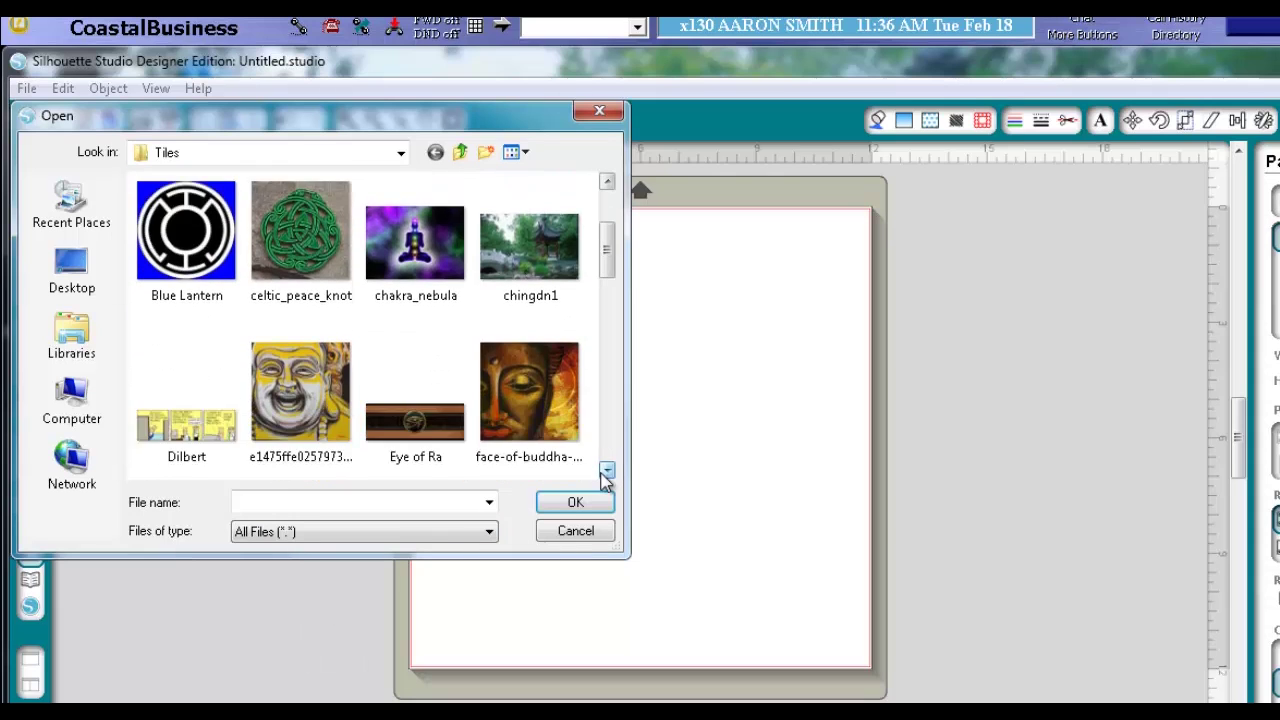
click(607, 470)
click(607, 470)
click(607, 470)
click(607, 470)
click(607, 470)
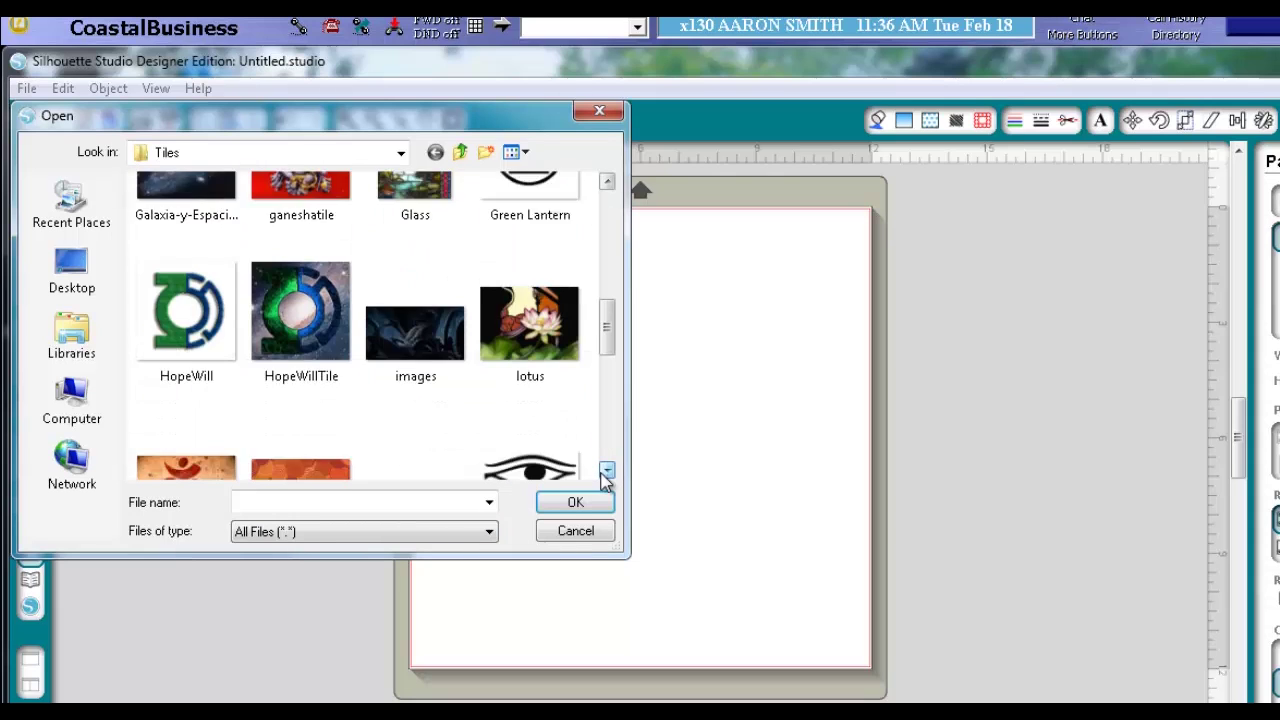
click(607, 470)
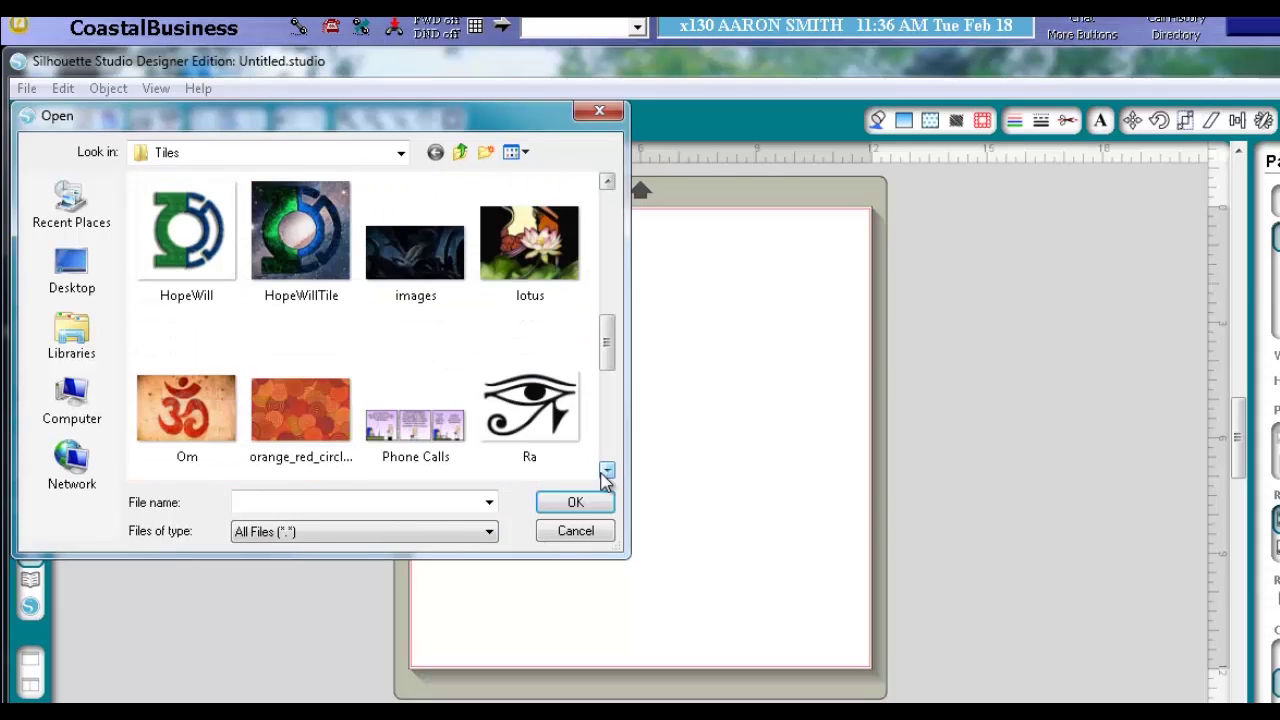
click(560, 430)
click(574, 504)
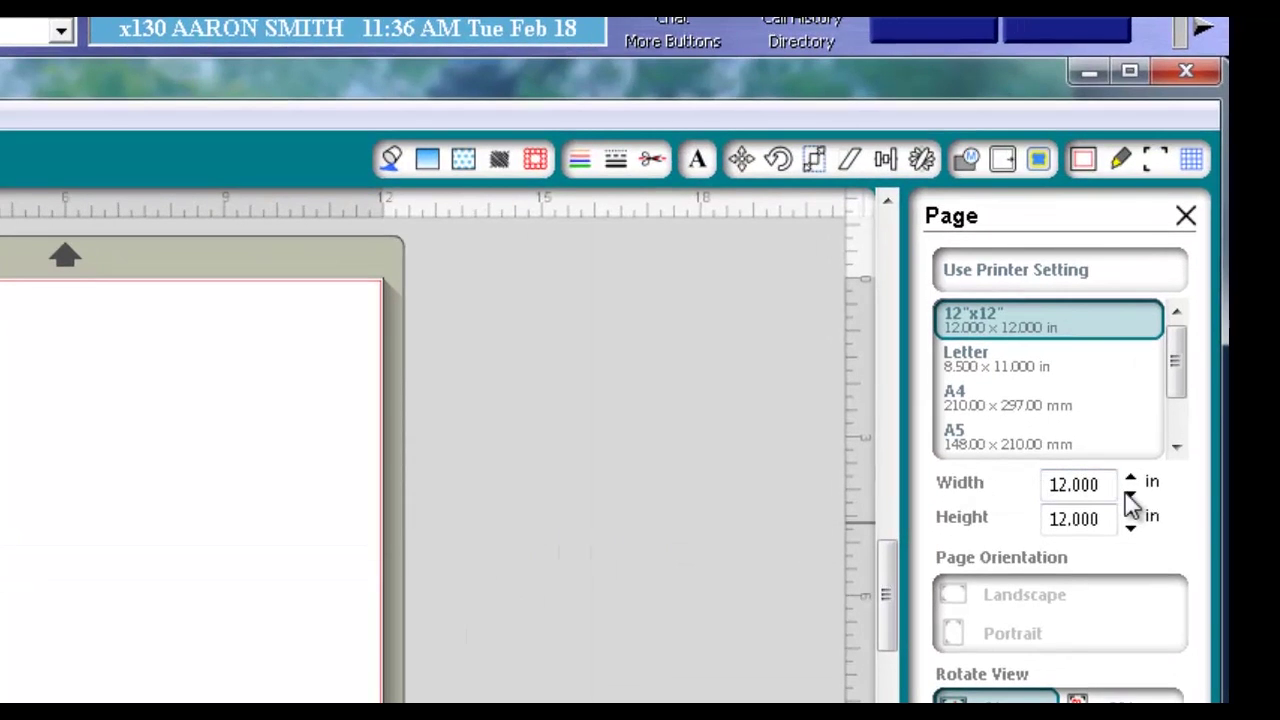
Resize the page to 9 x 9 in, centre the eye image, and bring up Trace settings.
drag(1128, 498, 1132, 532)
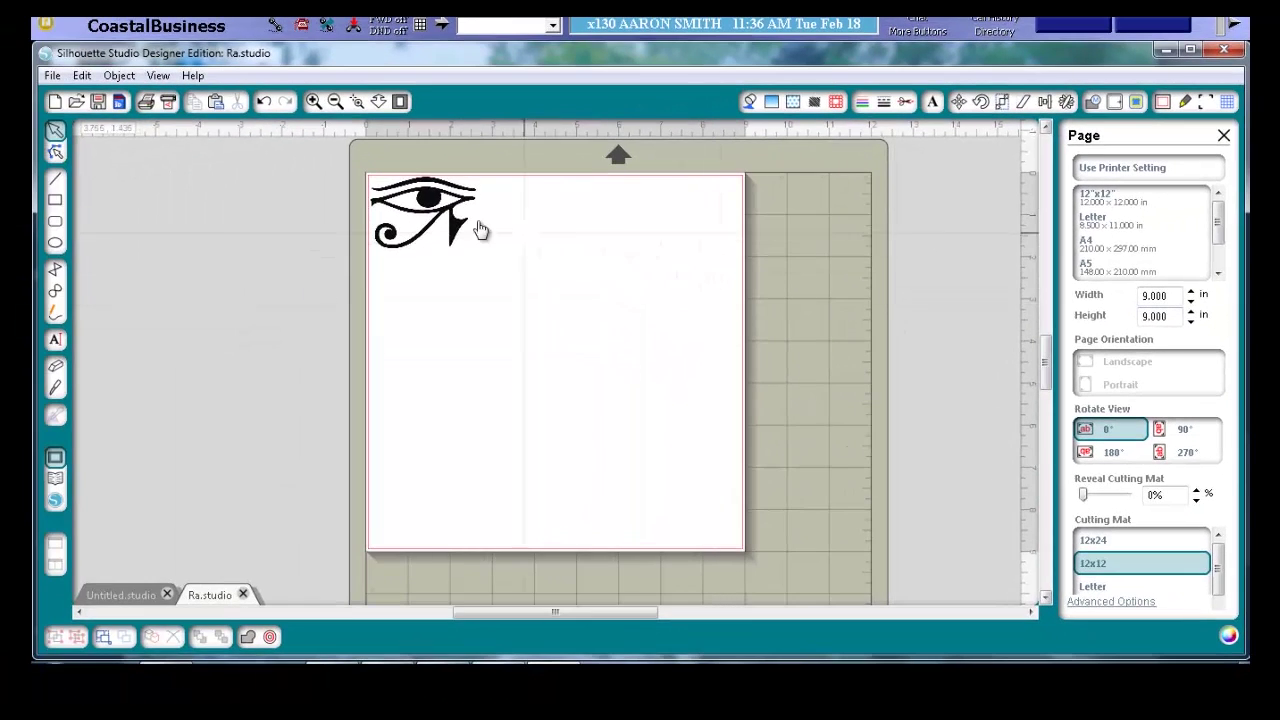
drag(417, 207, 550, 346)
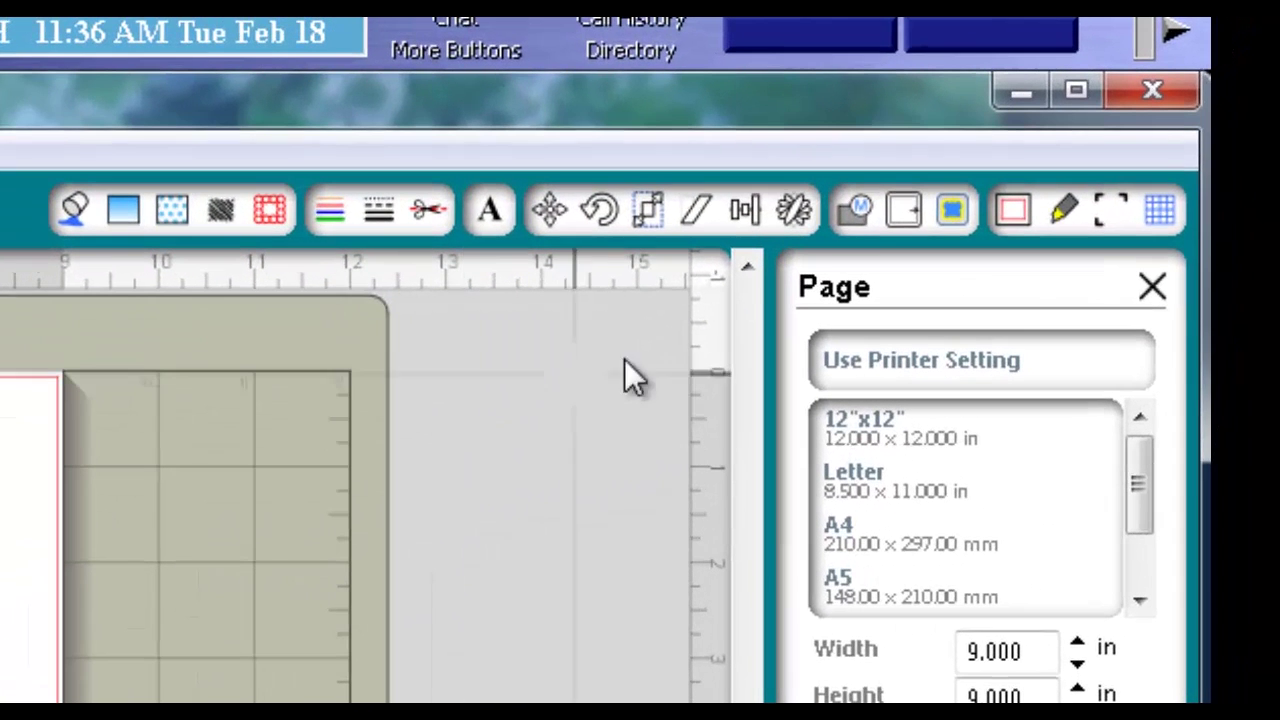
click(951, 210)
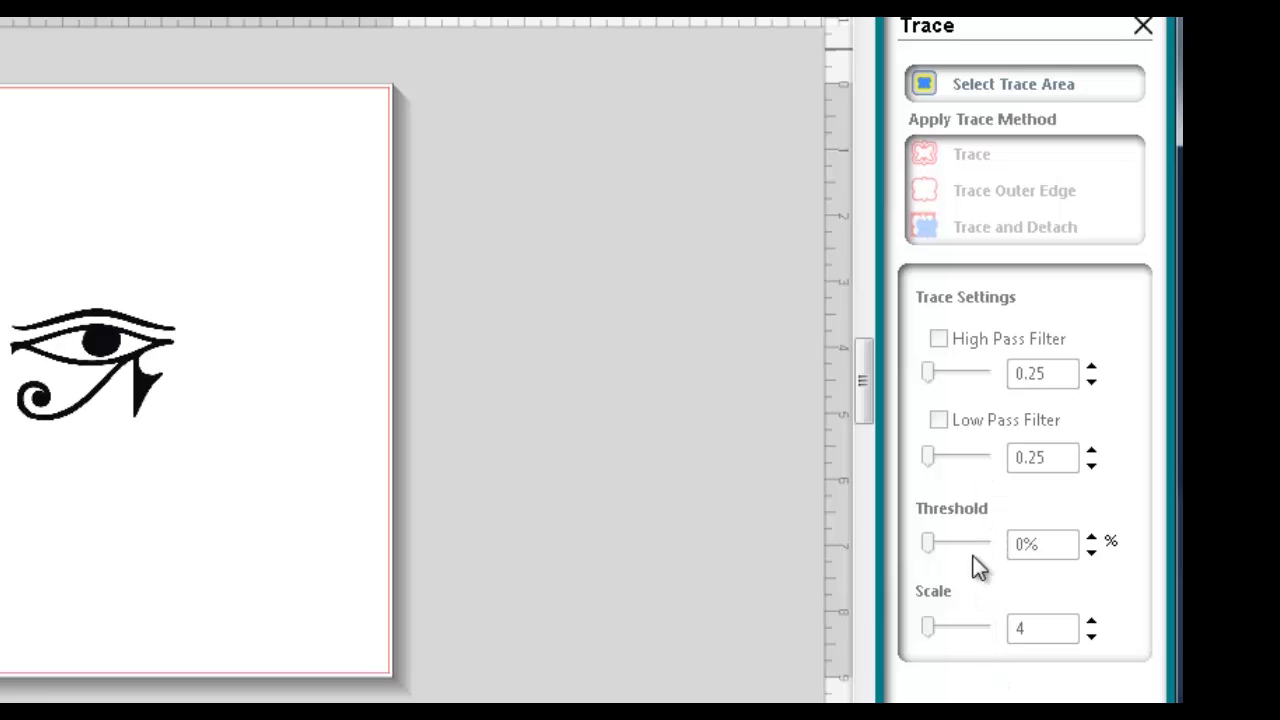
Box the eye as the trace area, disable High Pass Filter, set threshold 78%, and trace.
click(951, 90)
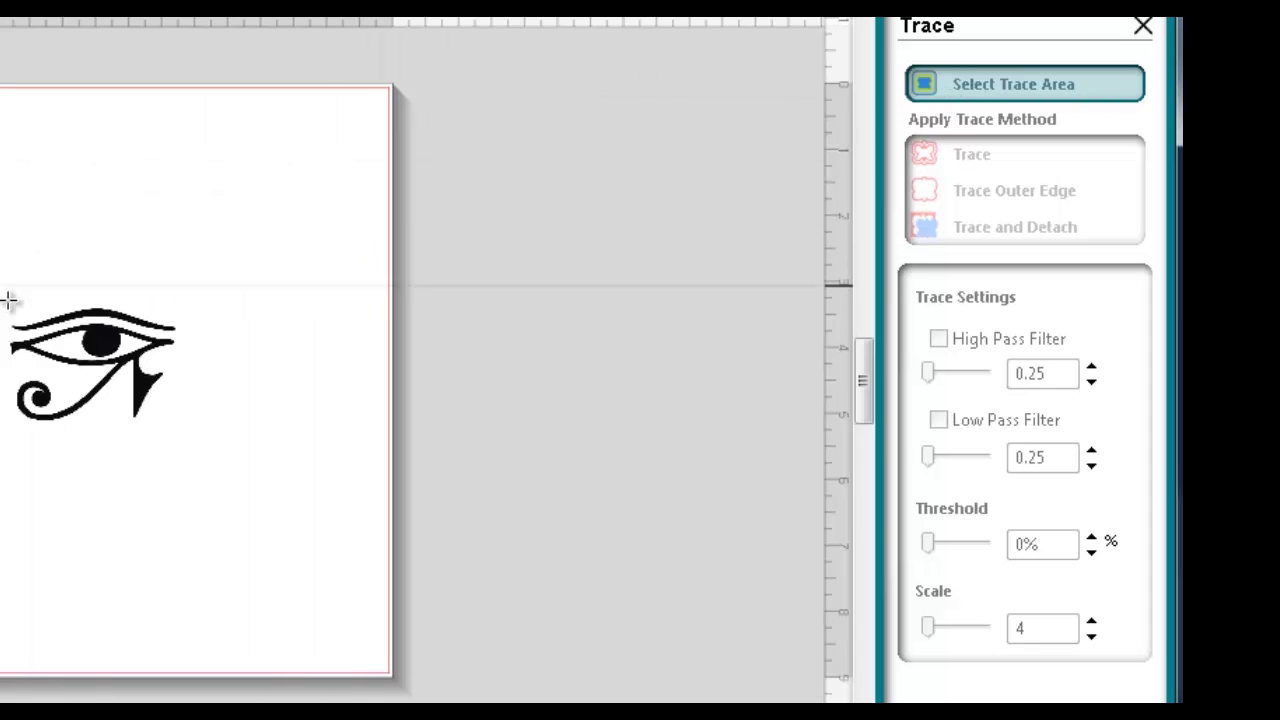
mouse_move(8, 300)
mouse_down()
mouse_move(55, 385)
mouse_move(198, 432)
mouse_up()
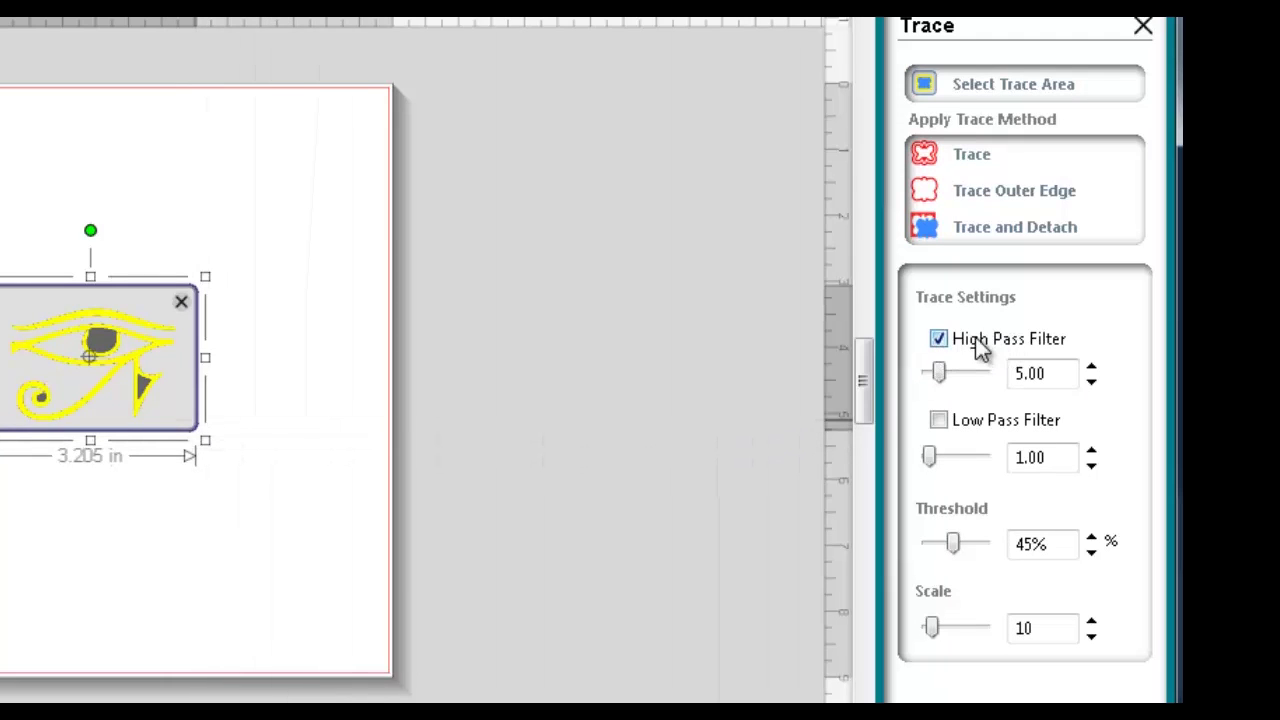
click(938, 340)
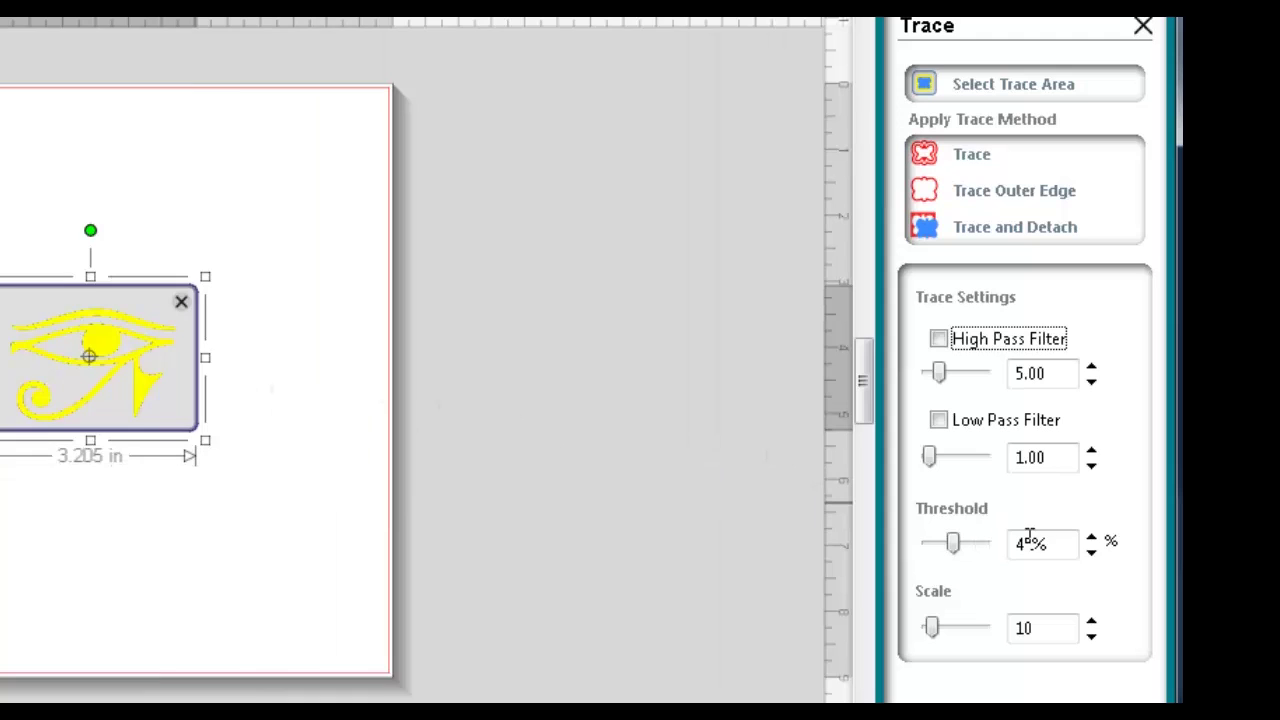
click(952, 546)
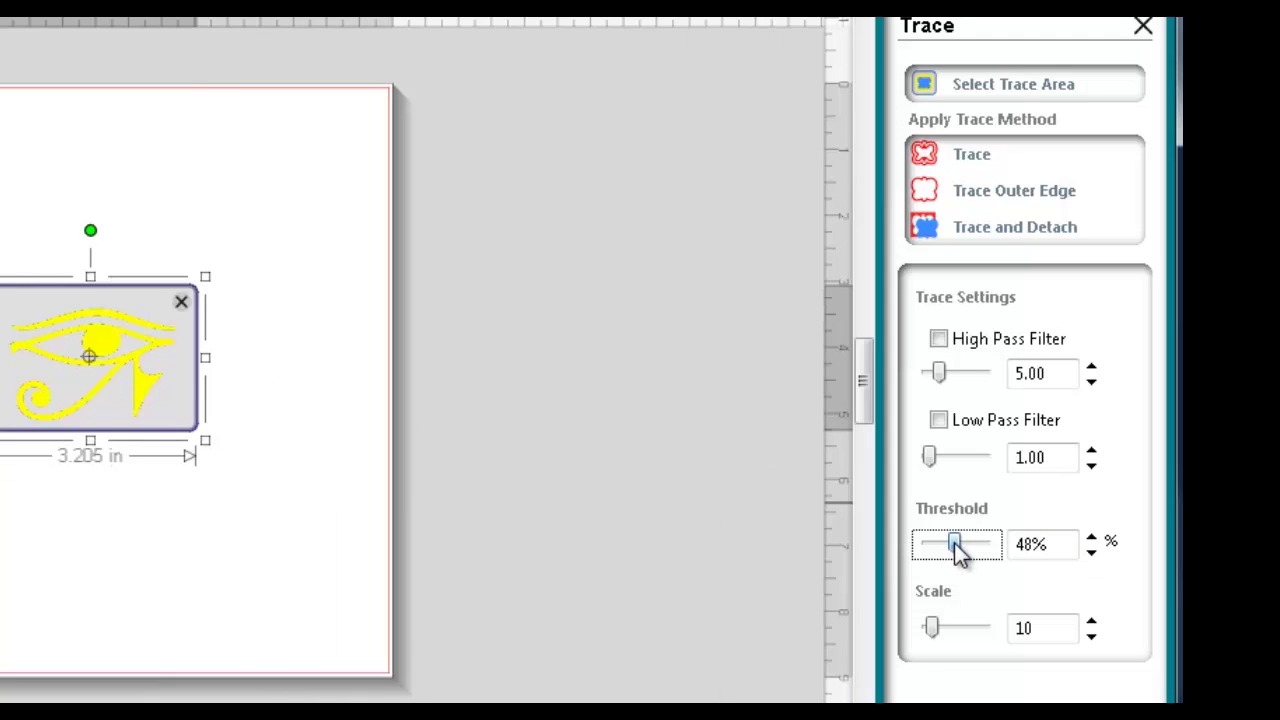
drag(958, 548, 975, 543)
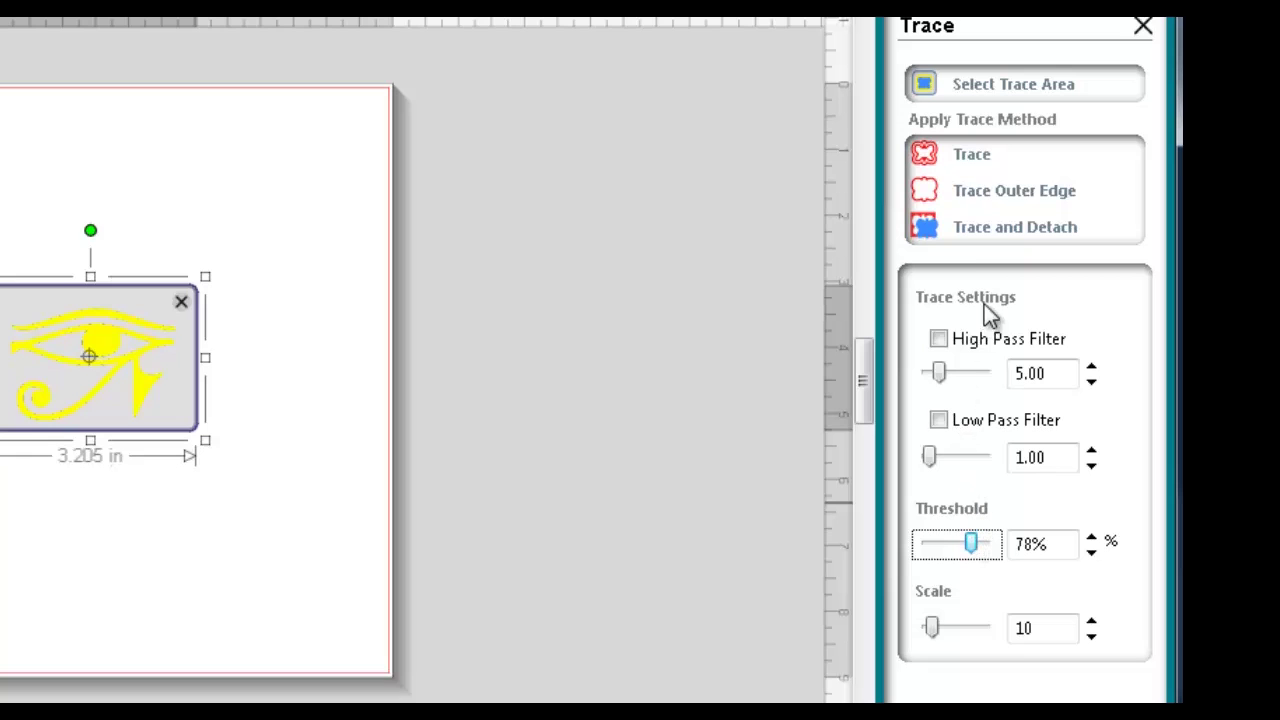
click(966, 156)
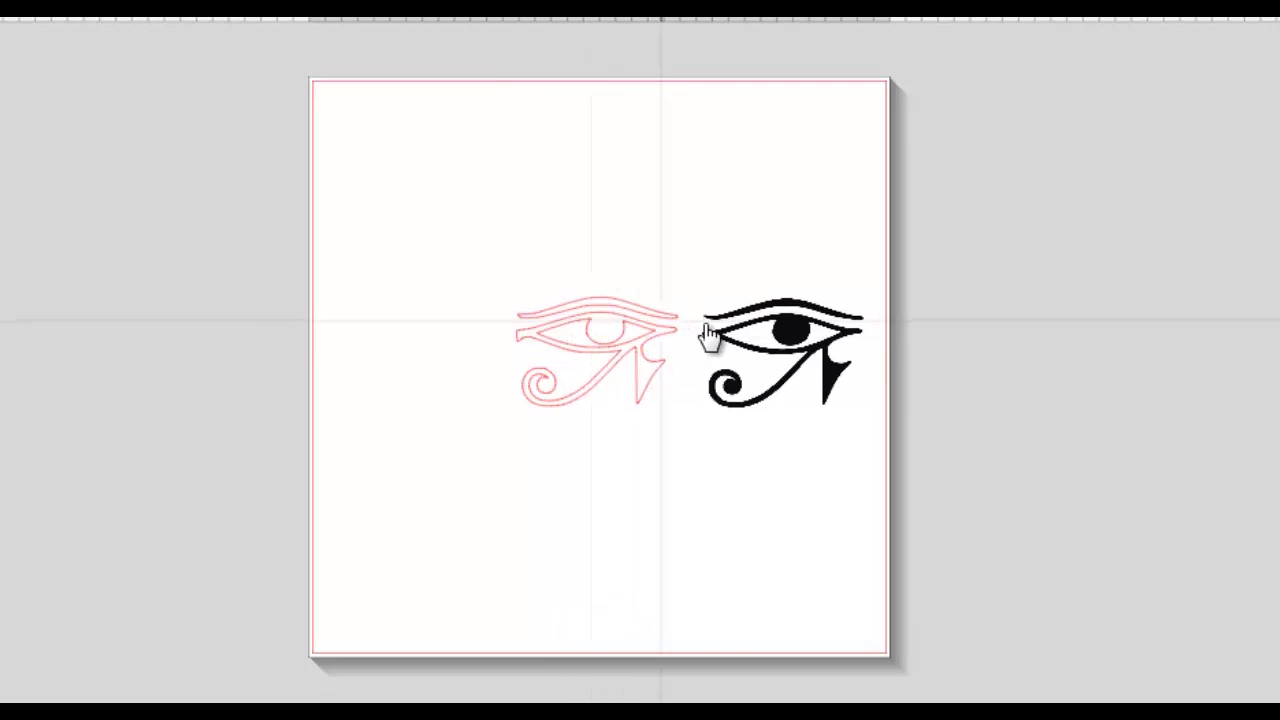
Delete the black original eye, then scale the red outline to 5.845 × 3.945 in, centred.
click(796, 338)
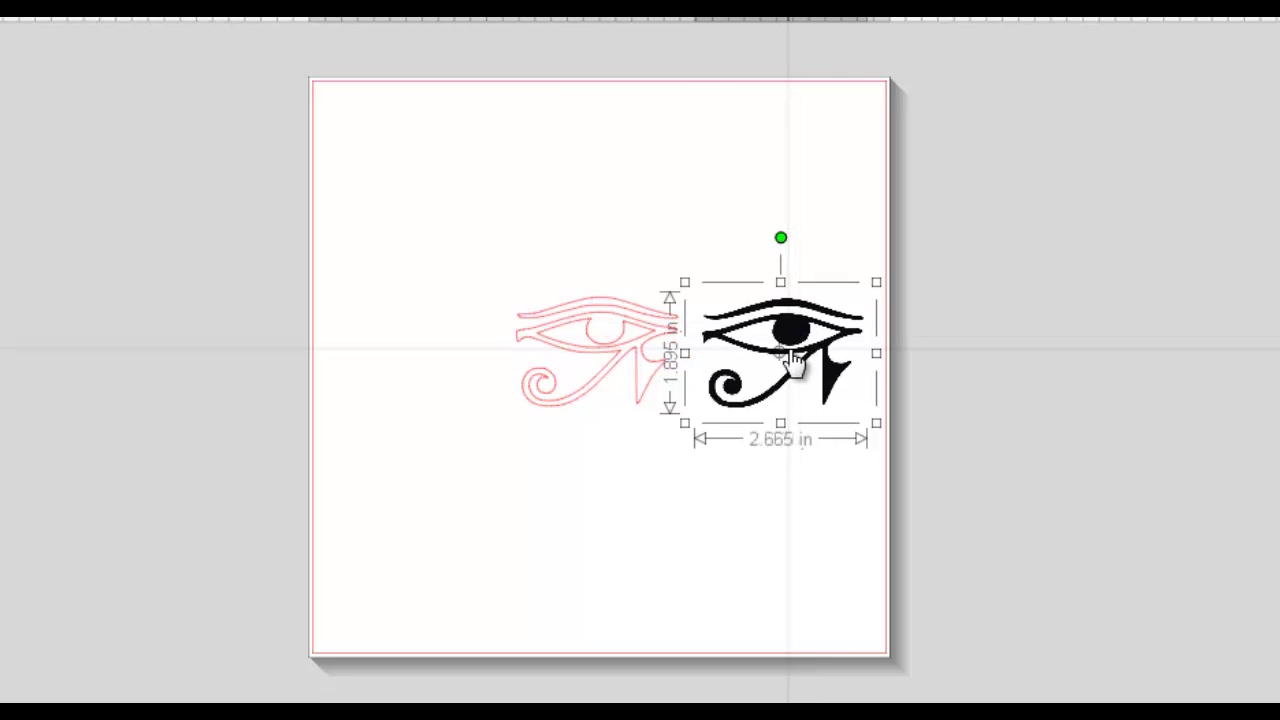
key(Delete)
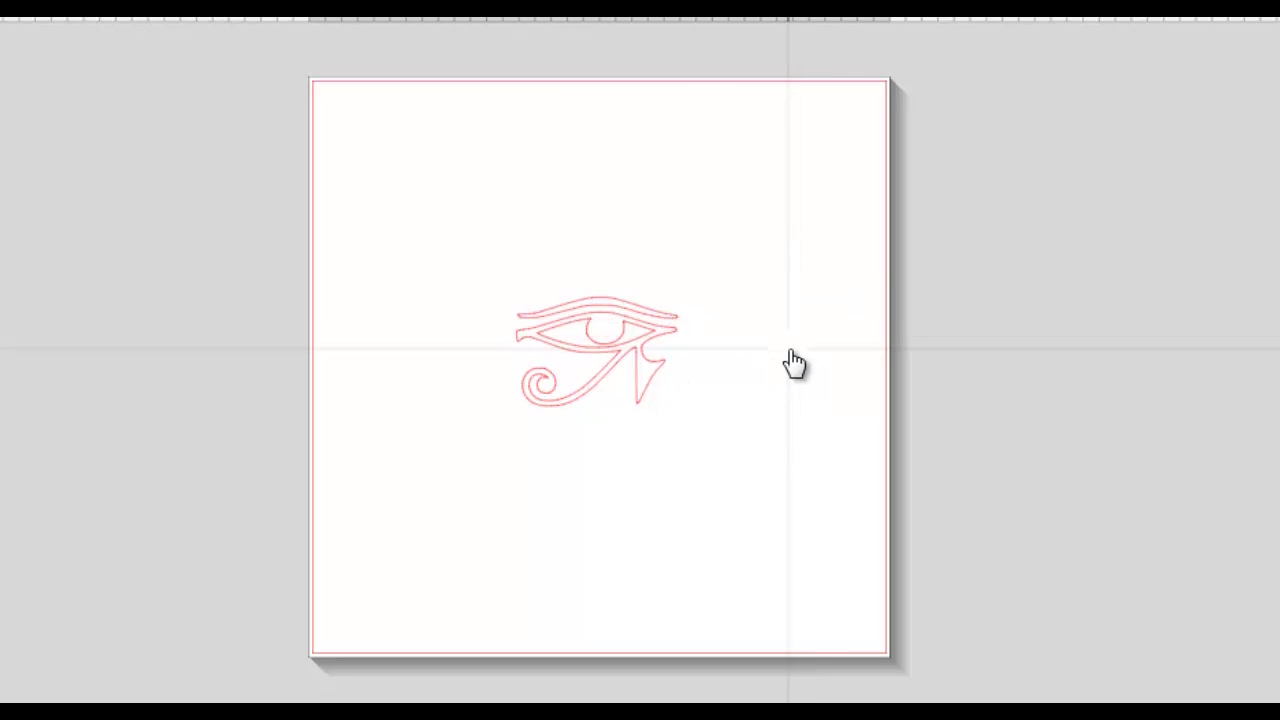
click(580, 370)
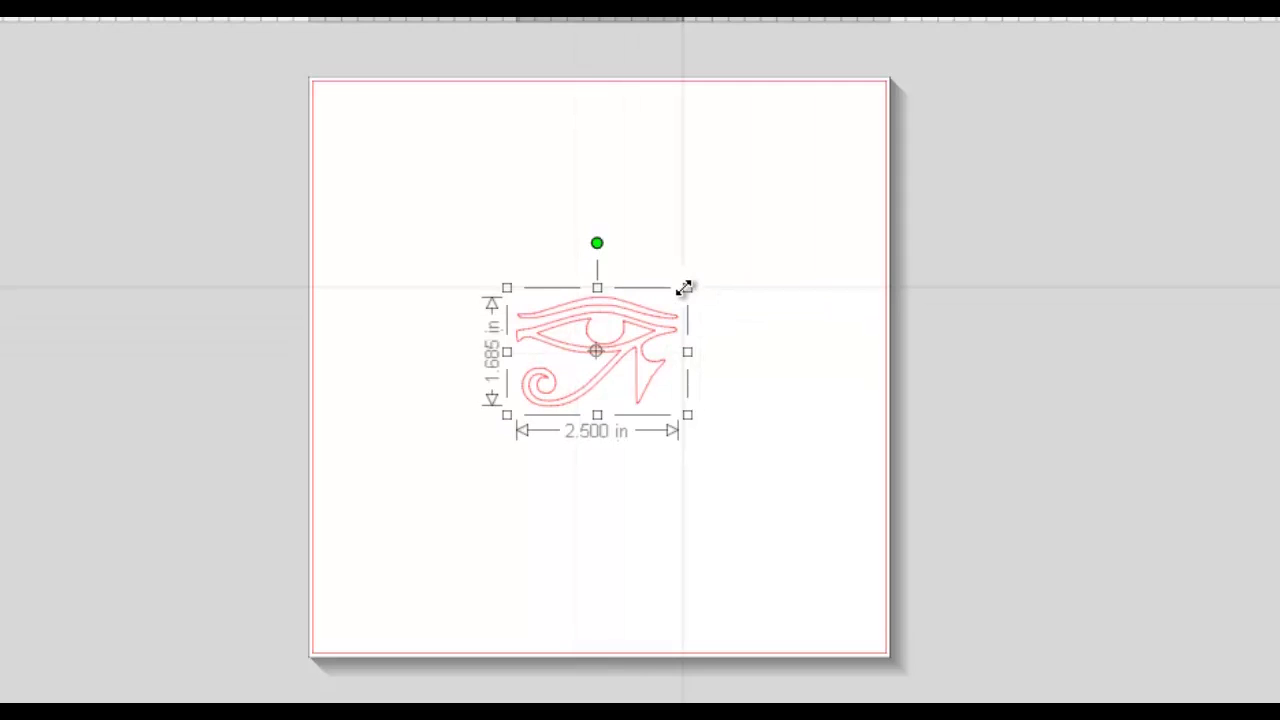
drag(685, 289, 837, 211)
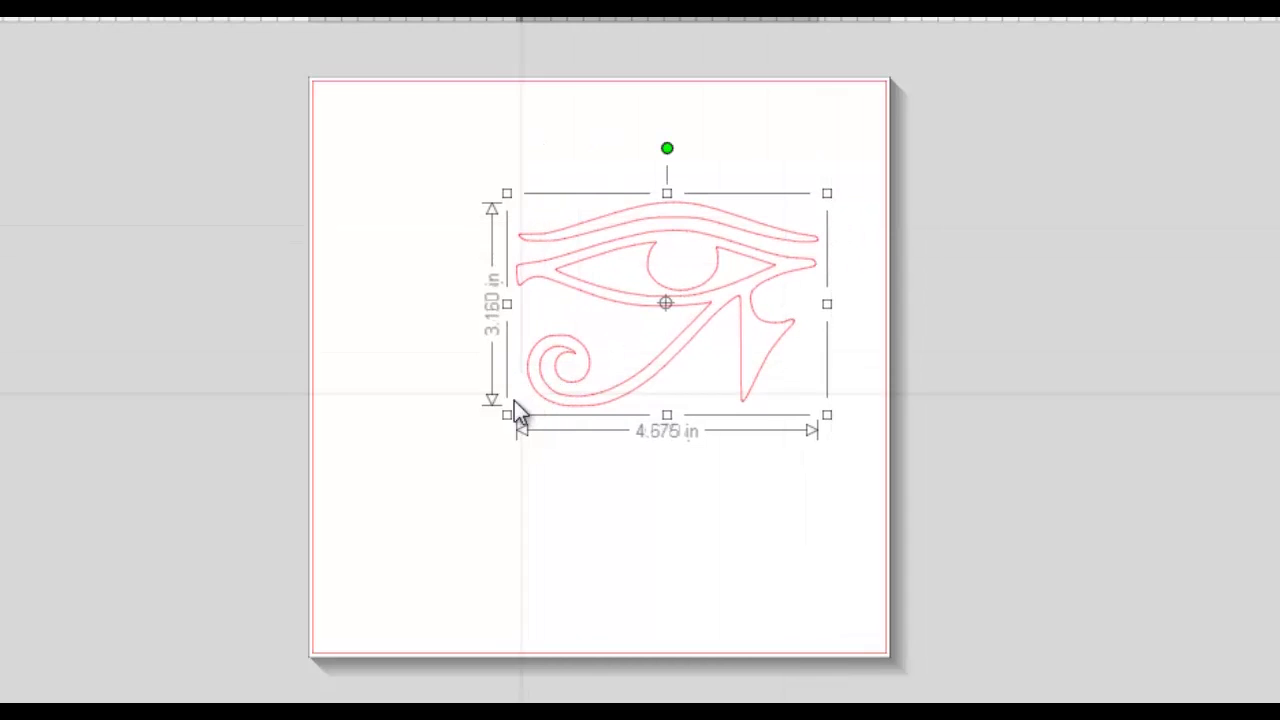
drag(507, 414, 420, 448)
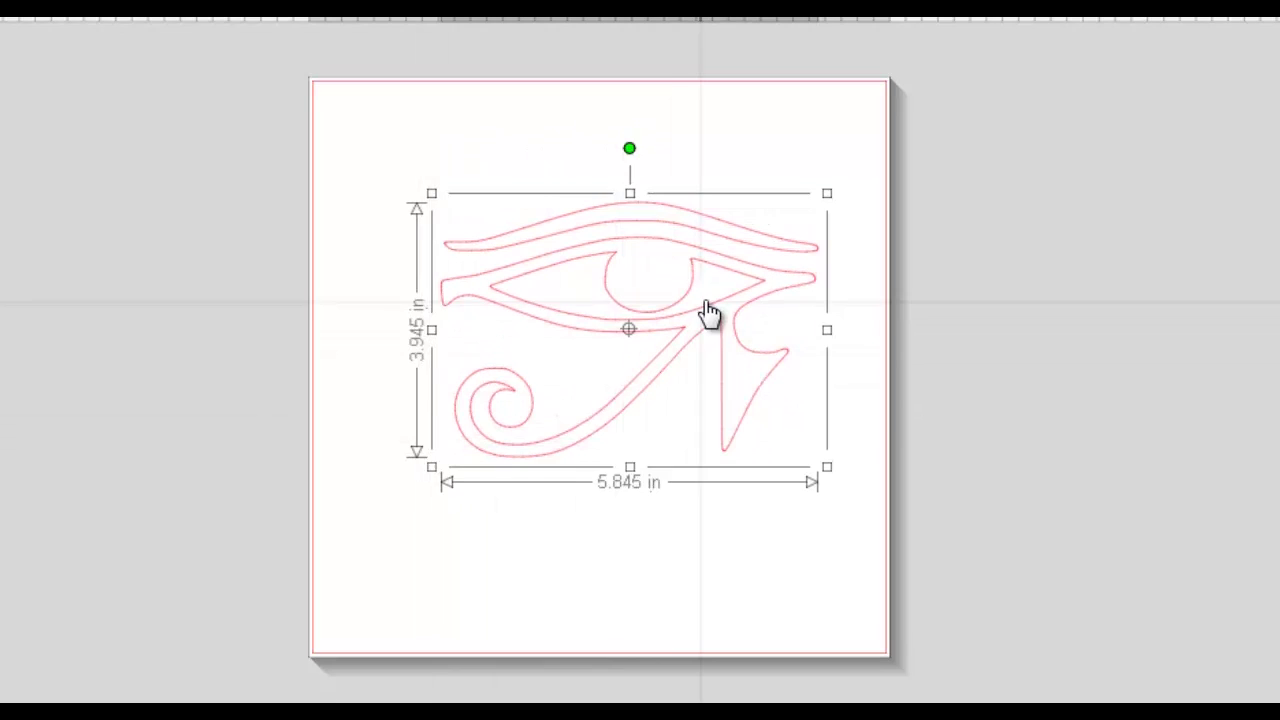
drag(708, 314, 692, 353)
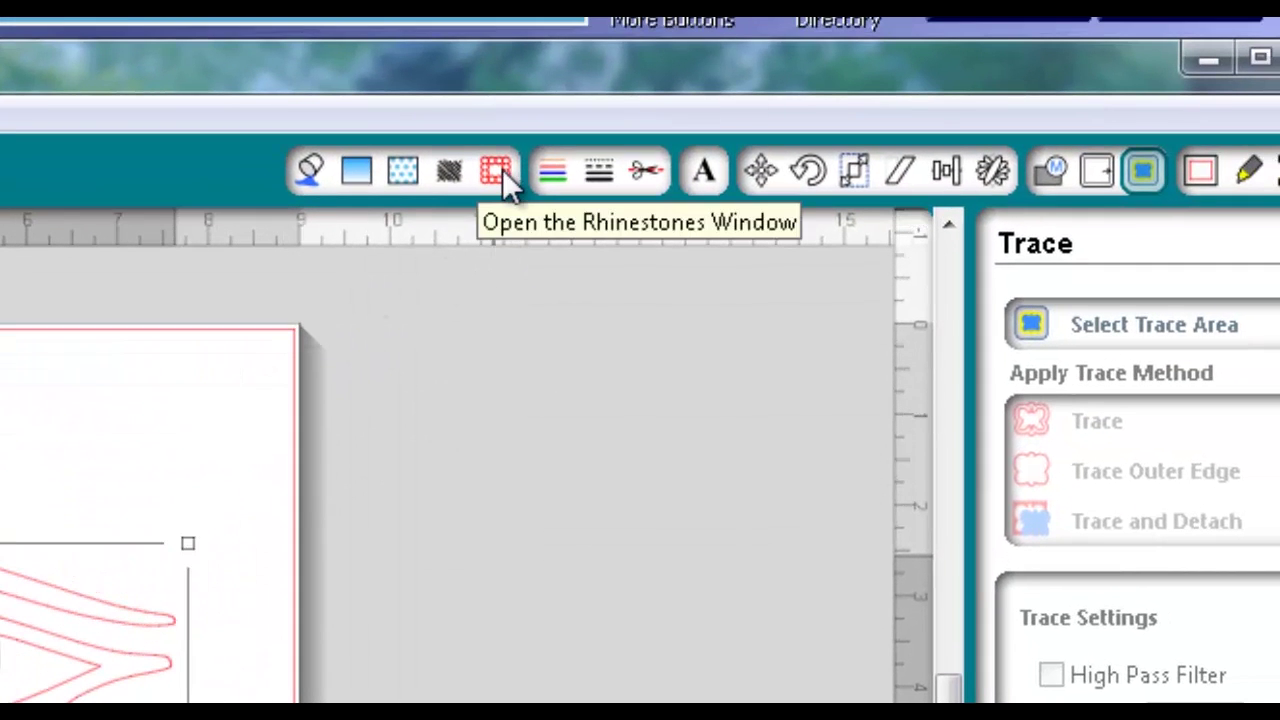
Compare Edge, Linear and Radial fills and 6ss/20ss/16ss stones, settling on Radial 10ss (341 stones).
click(502, 169)
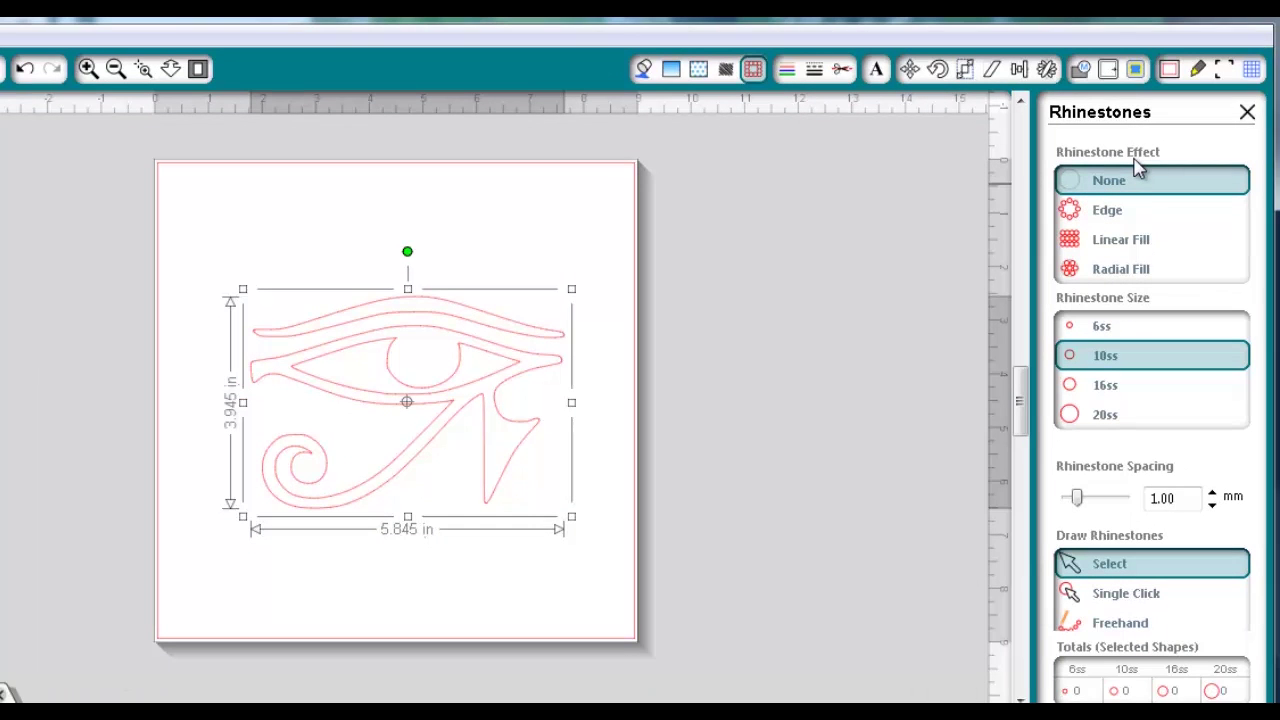
click(1113, 222)
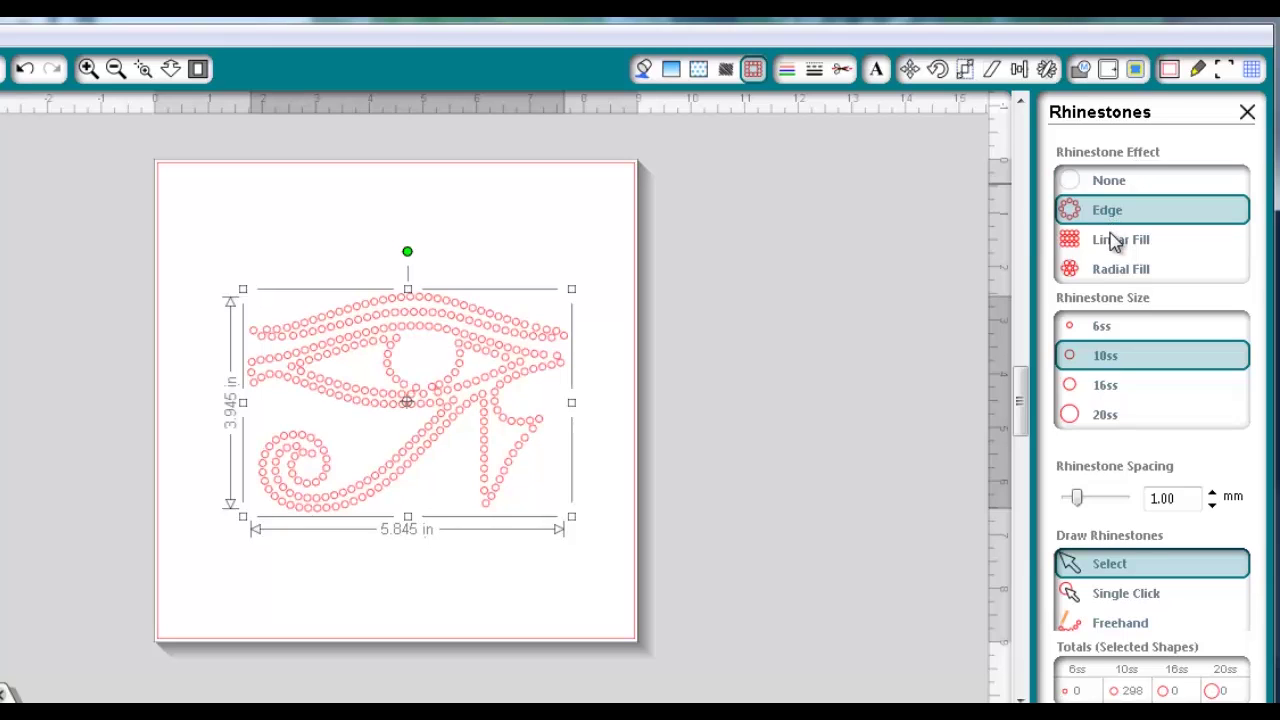
click(1115, 253)
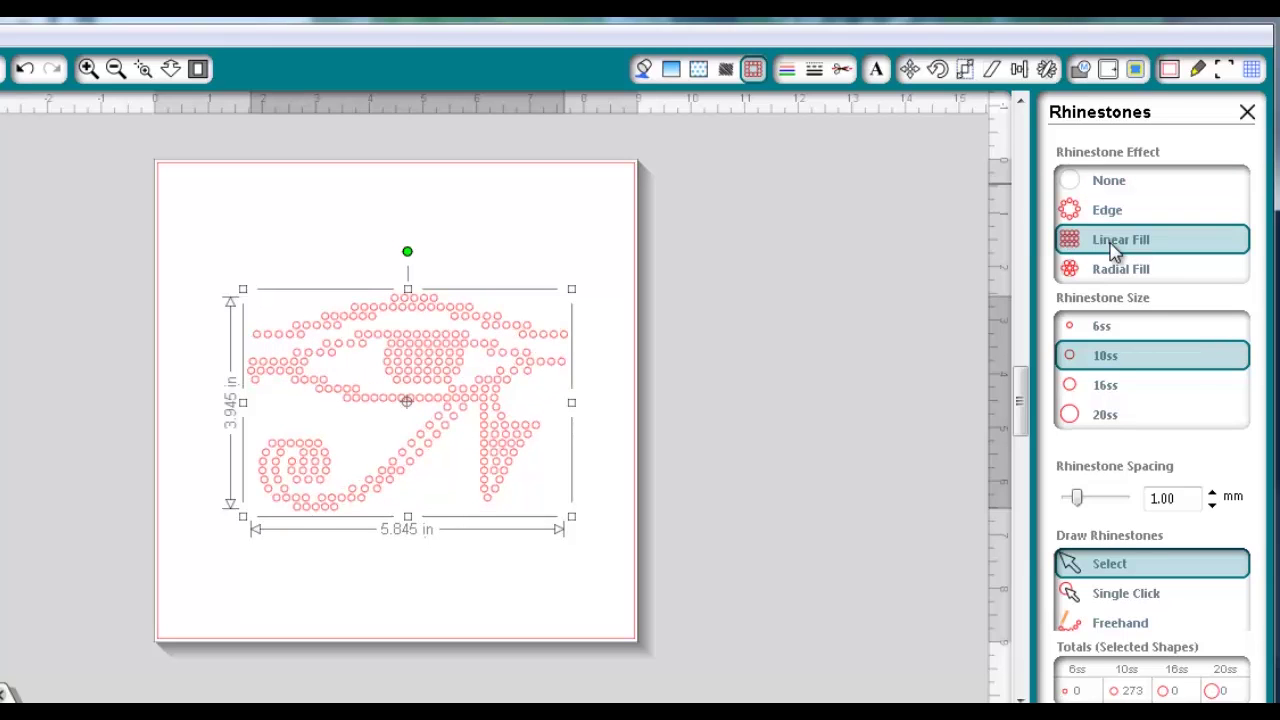
click(1118, 275)
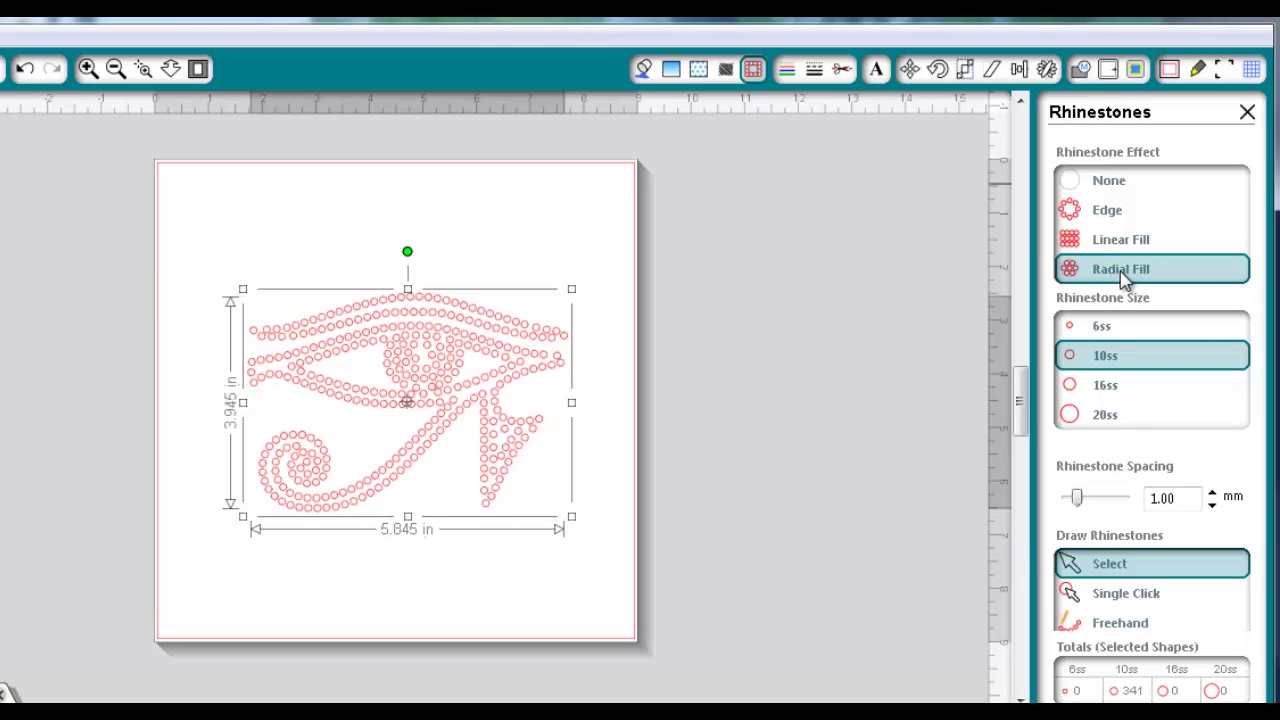
click(1103, 330)
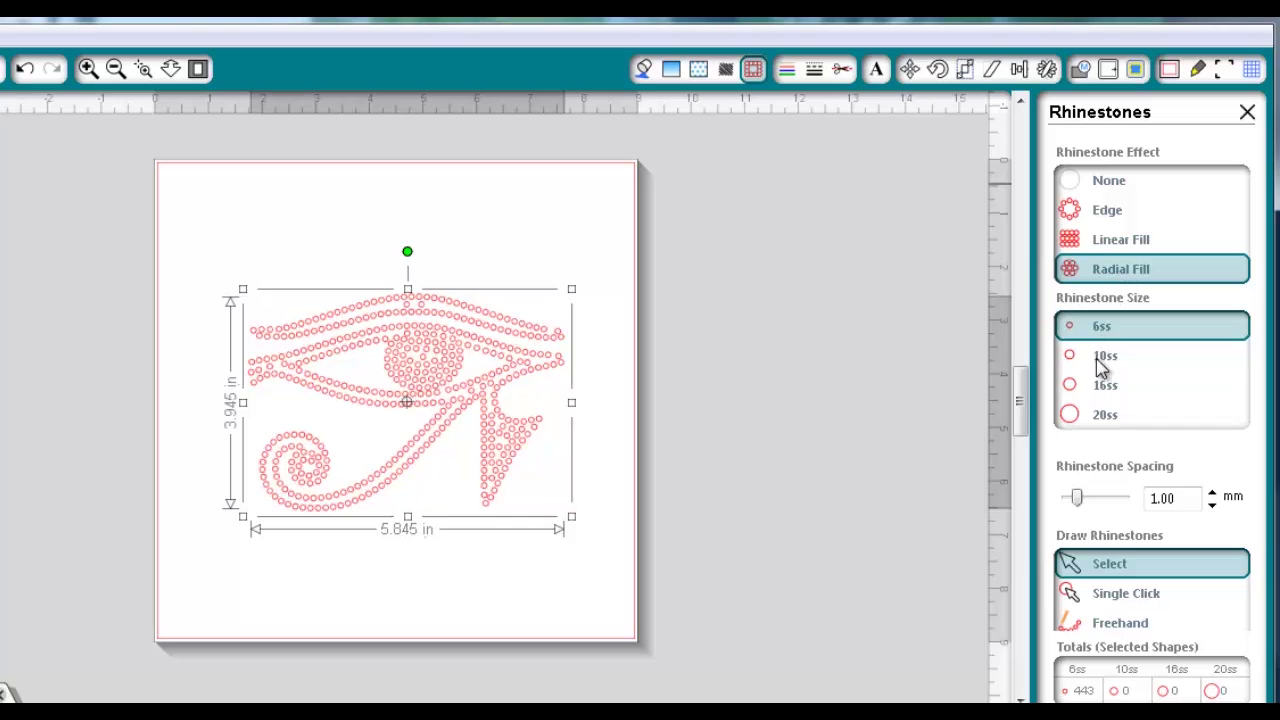
click(1101, 364)
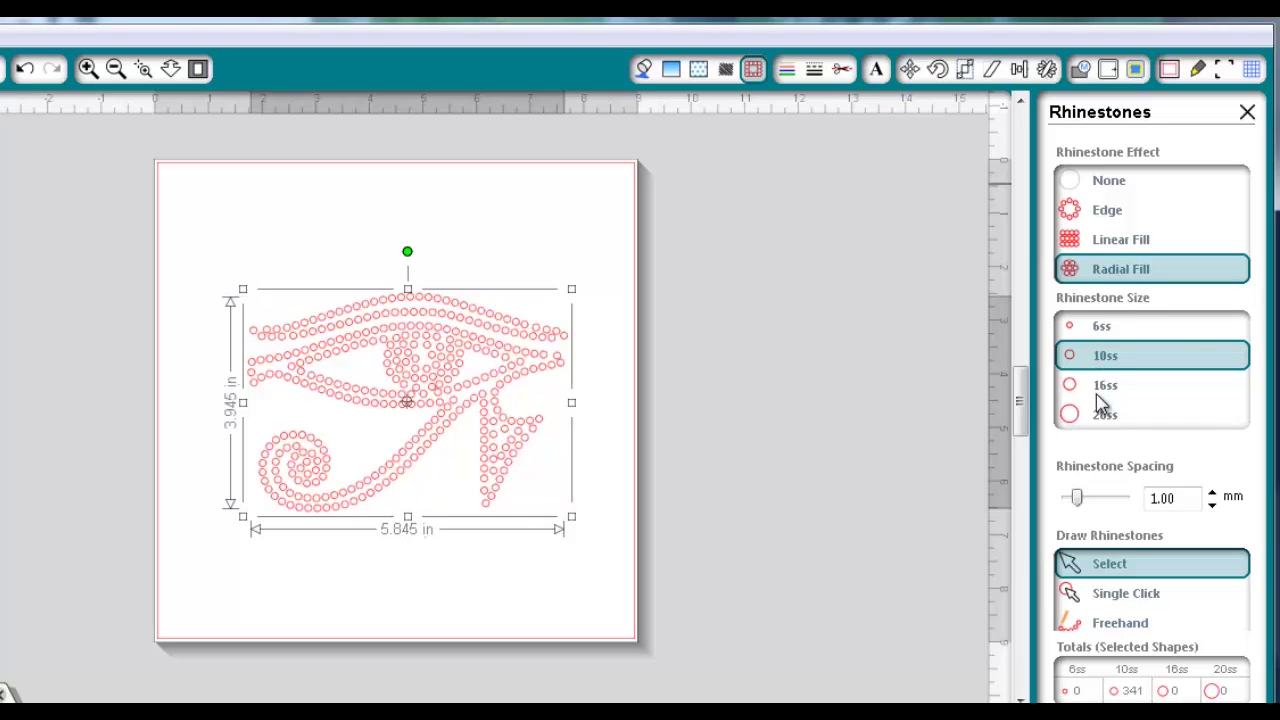
click(1099, 416)
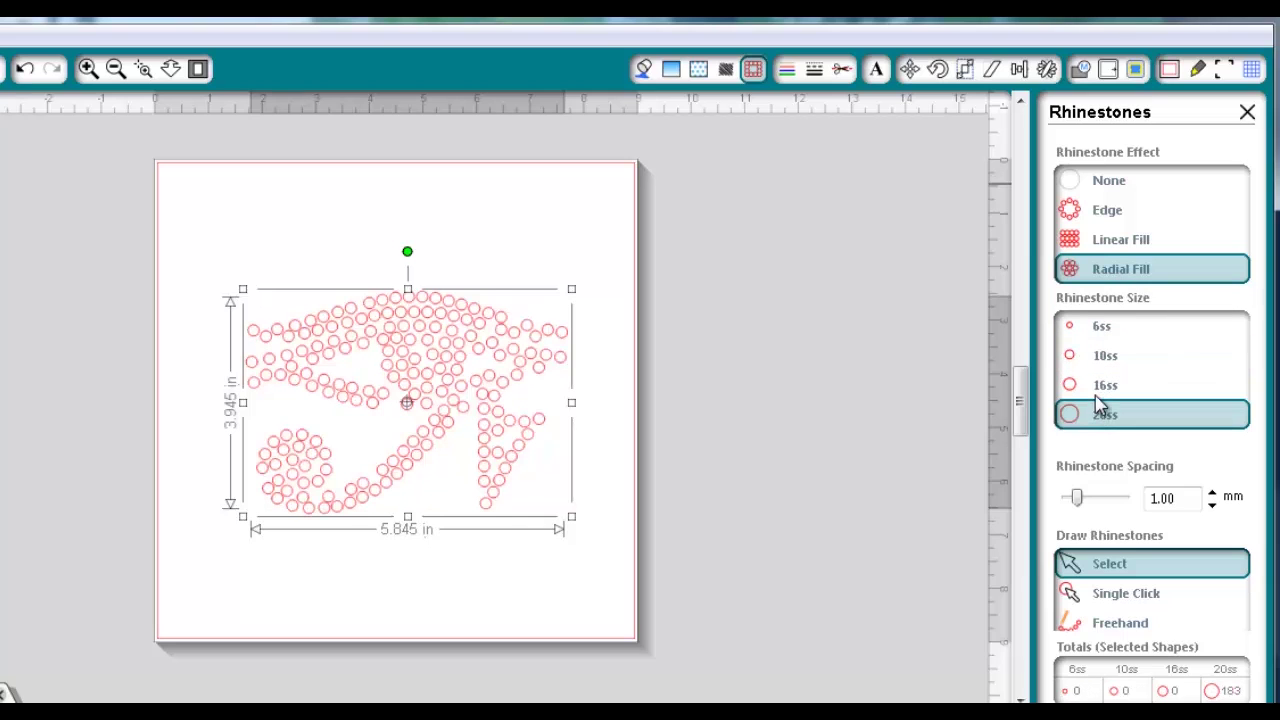
click(1100, 390)
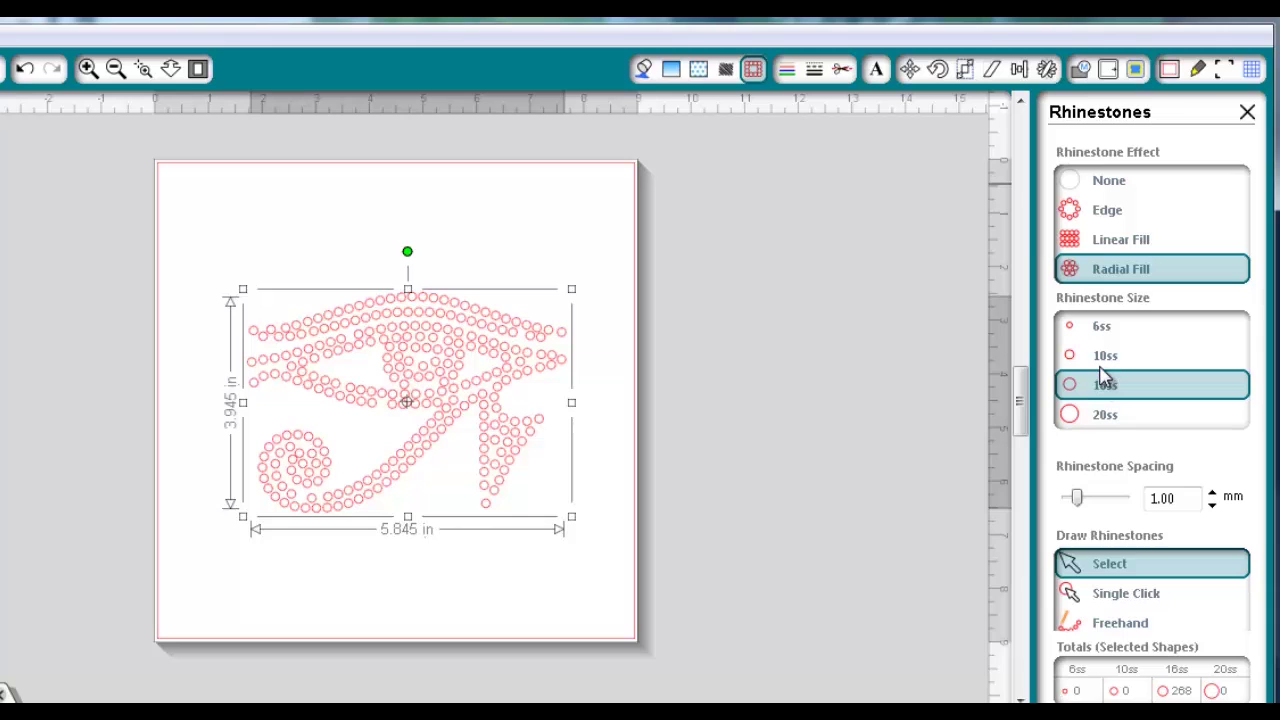
click(1104, 362)
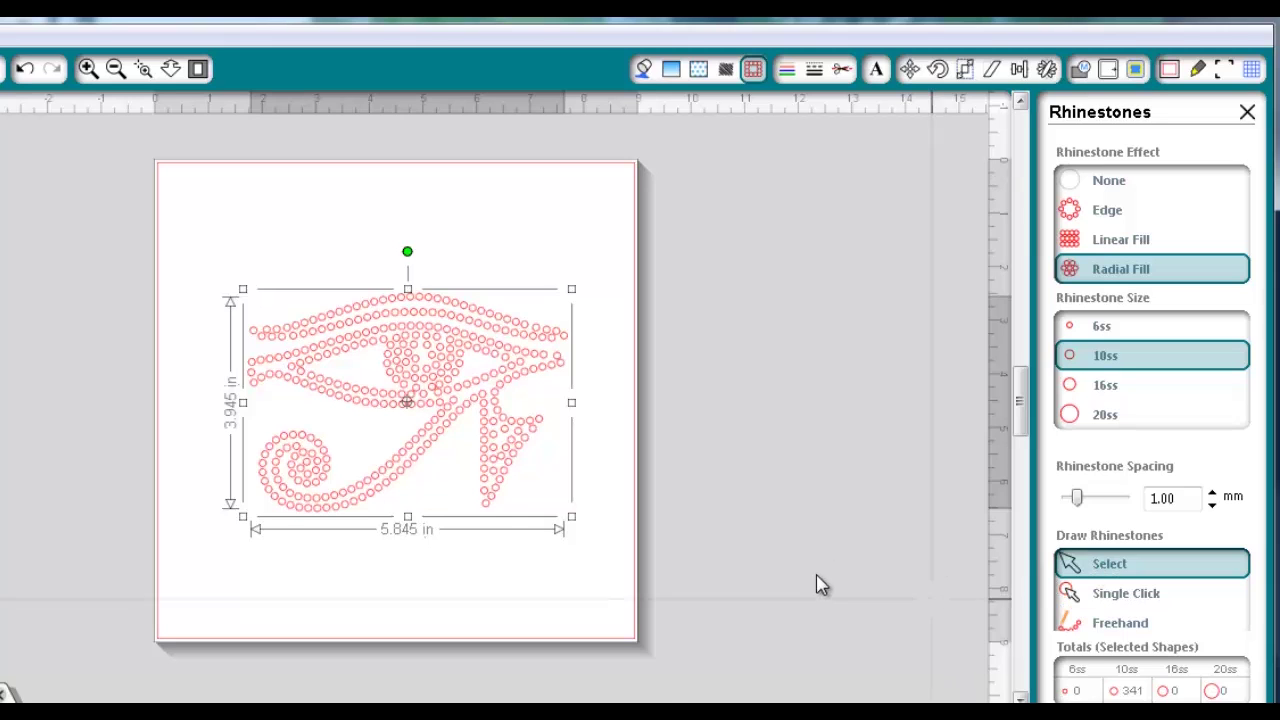
Point-edit the design, then reselect it and switch Rhinestones to single-stone placement.
double_click(500, 490)
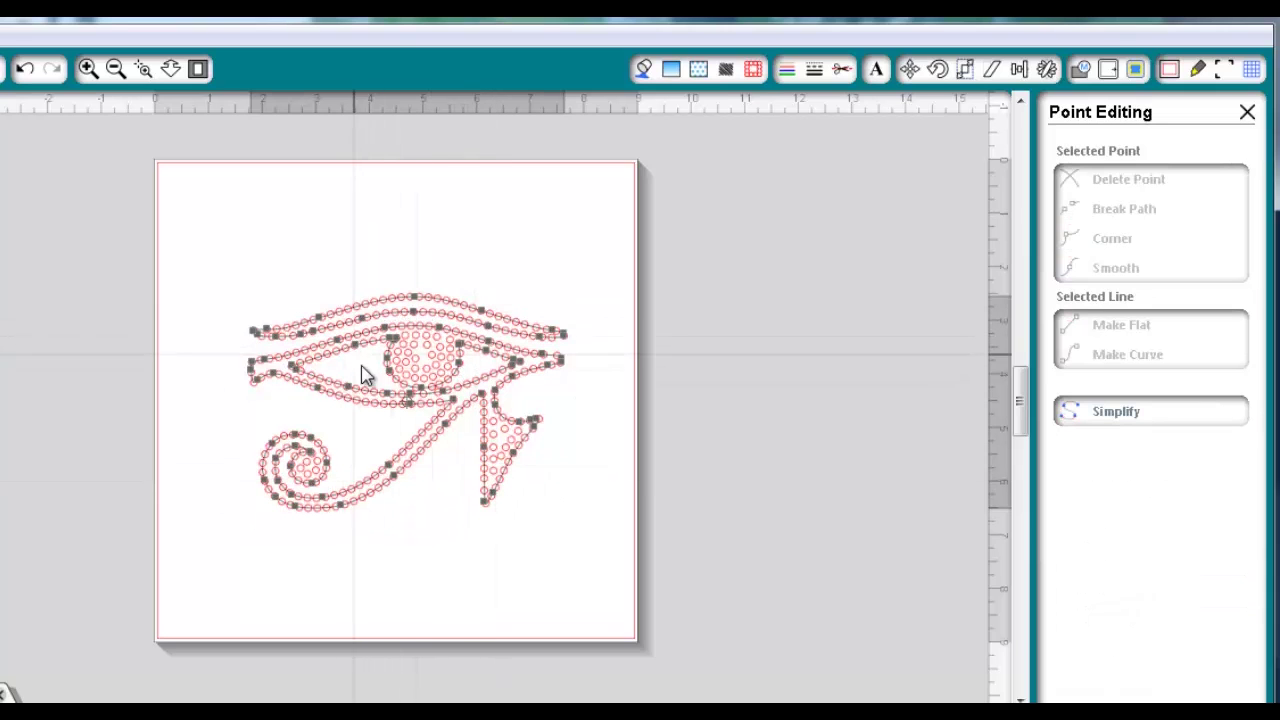
click(678, 158)
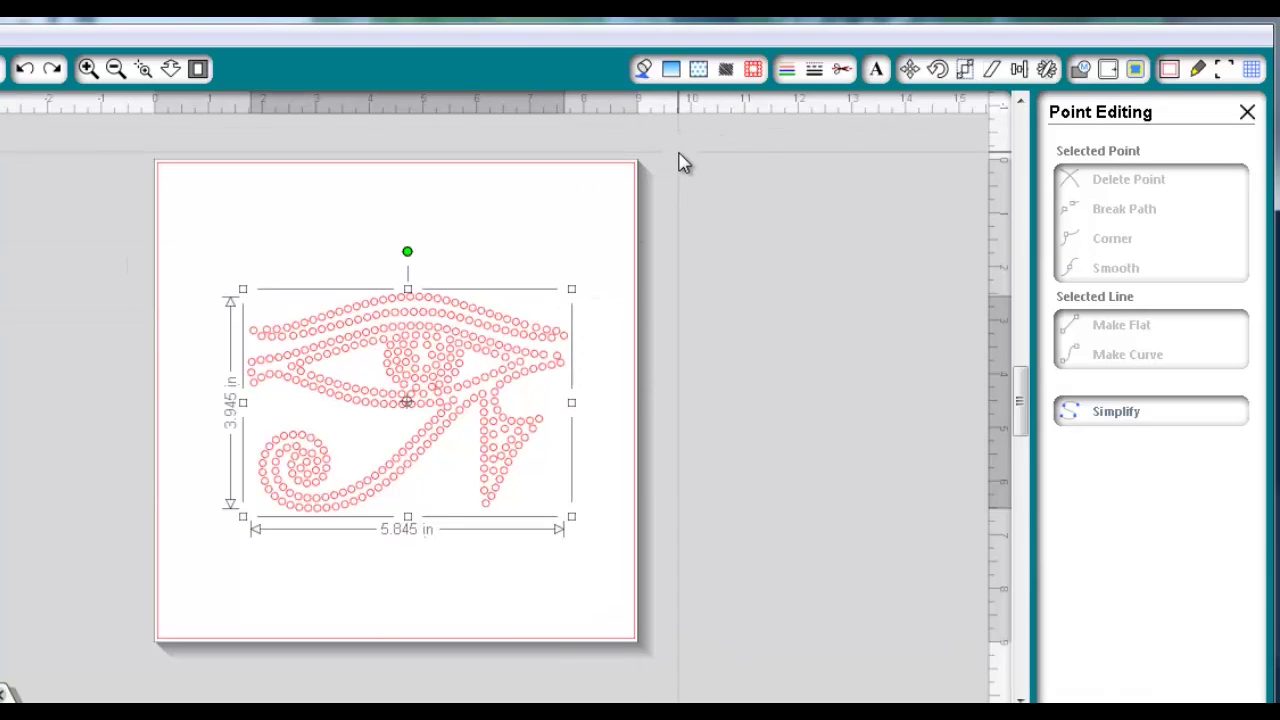
click(751, 74)
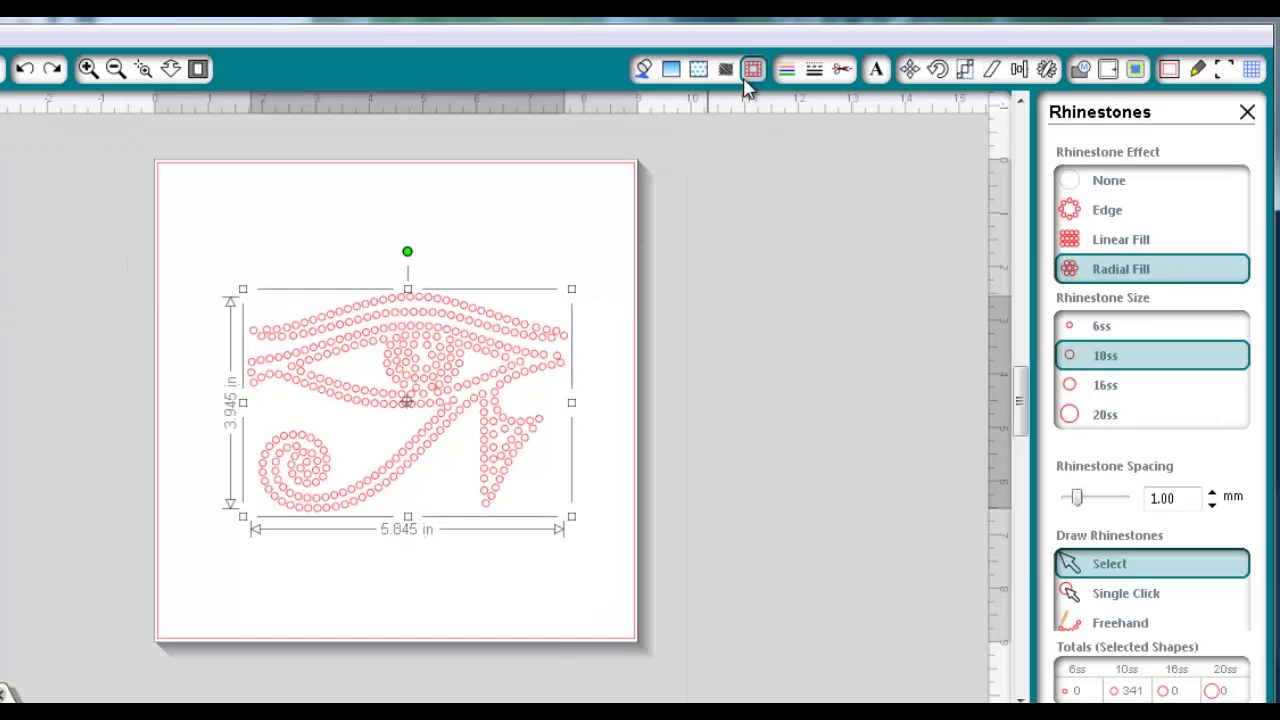
click(1100, 598)
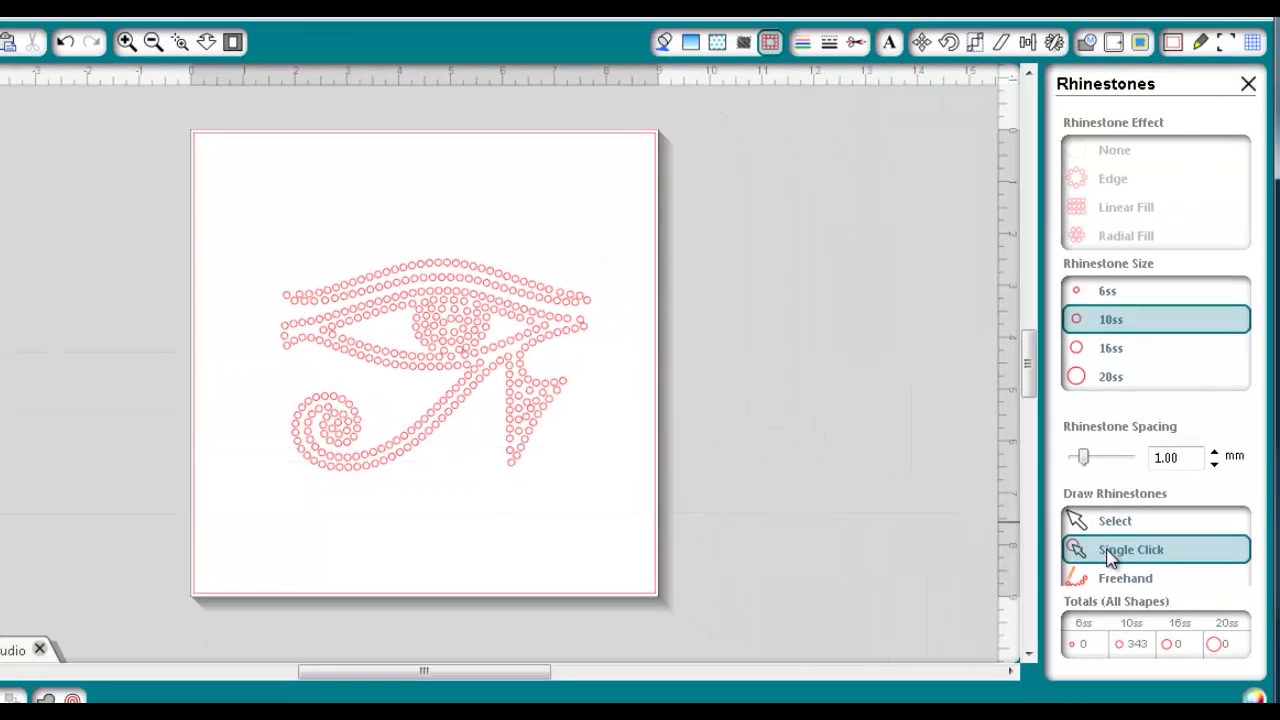
Draw a freehand trial row of 10ss stones above the eye, then undo it.
click(1117, 580)
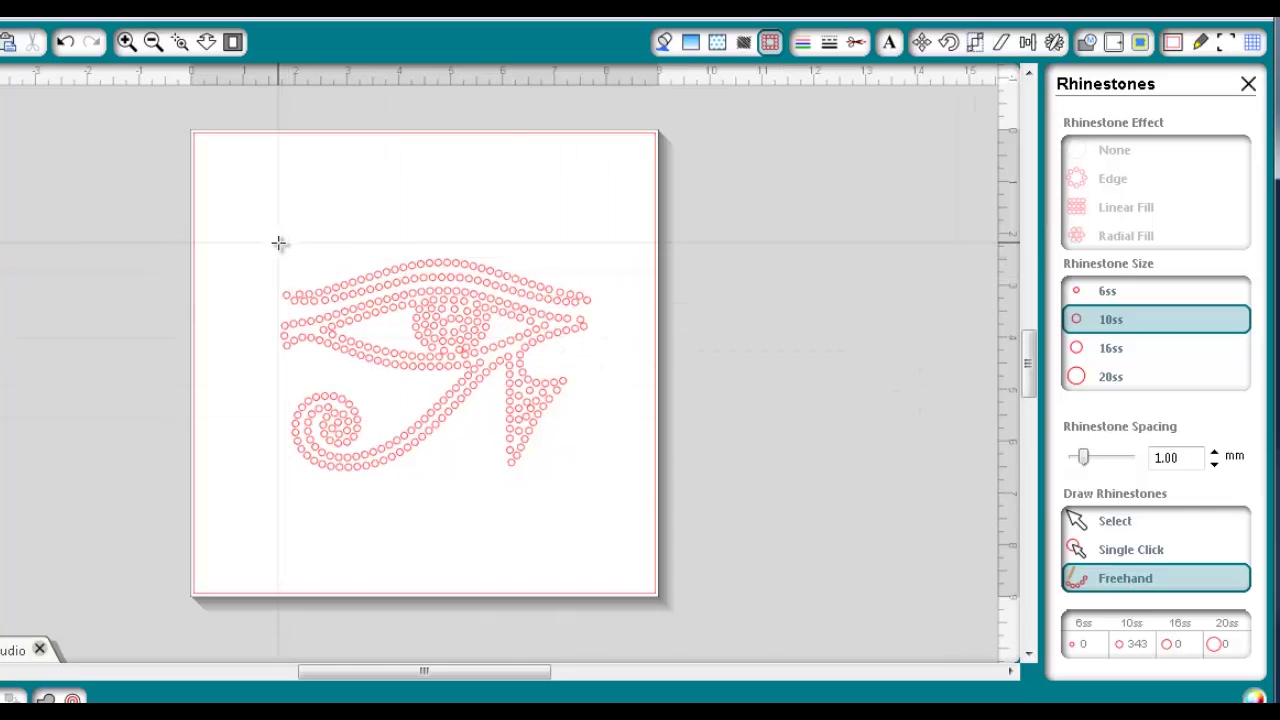
mouse_move(277, 242)
mouse_down()
mouse_move(545, 231)
mouse_move(626, 252)
mouse_up()
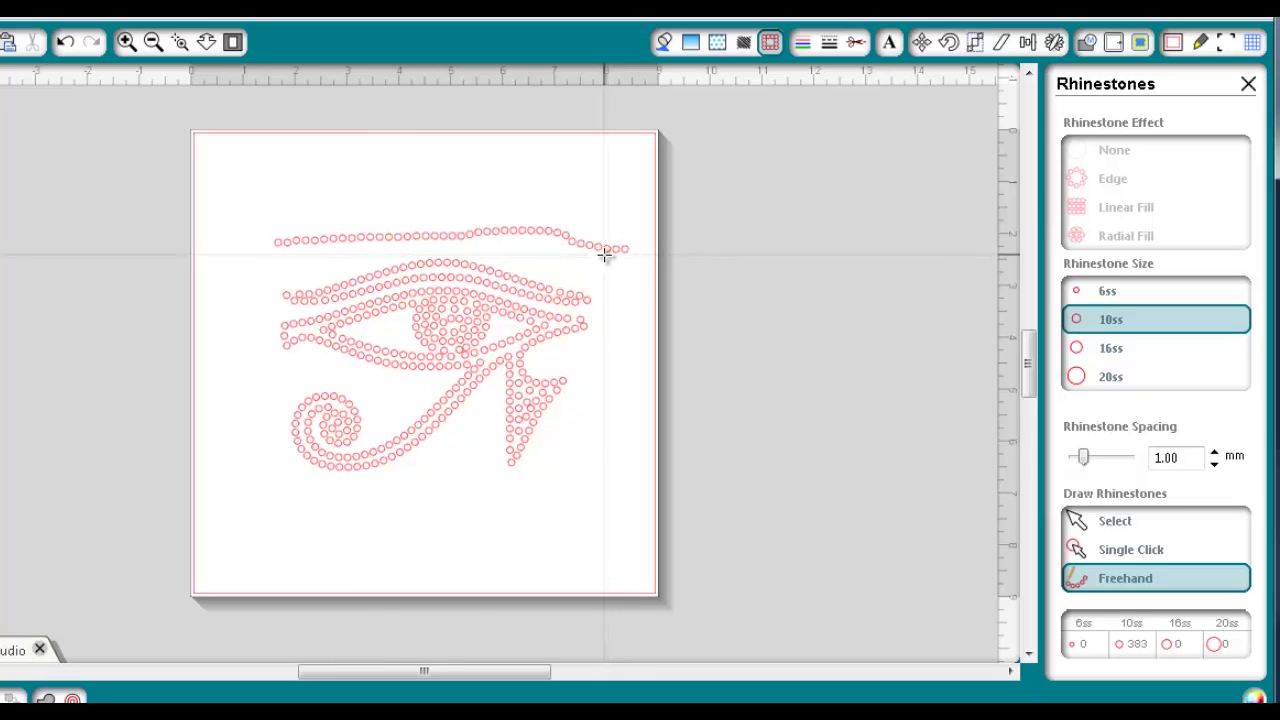
key(ctrl+z)
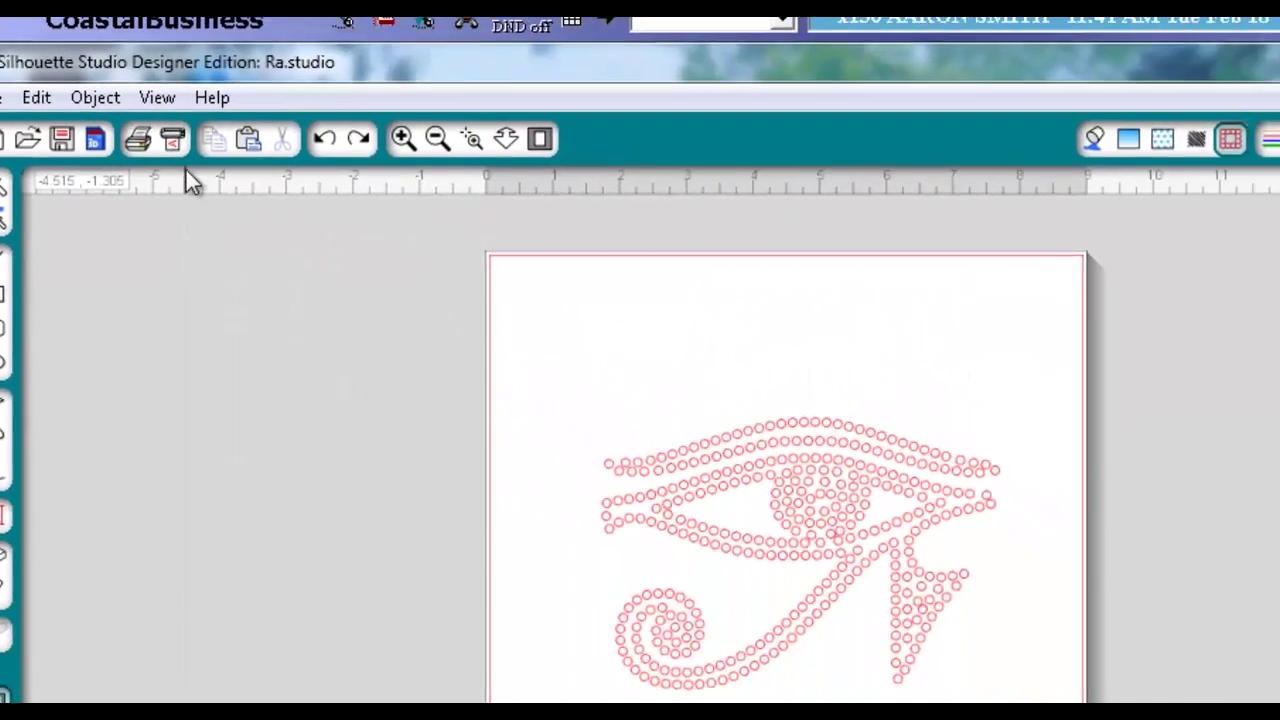
Confirm the Cameo uses Rhinestone Template Material with speed 5, thickness 33, double cut on.
click(172, 138)
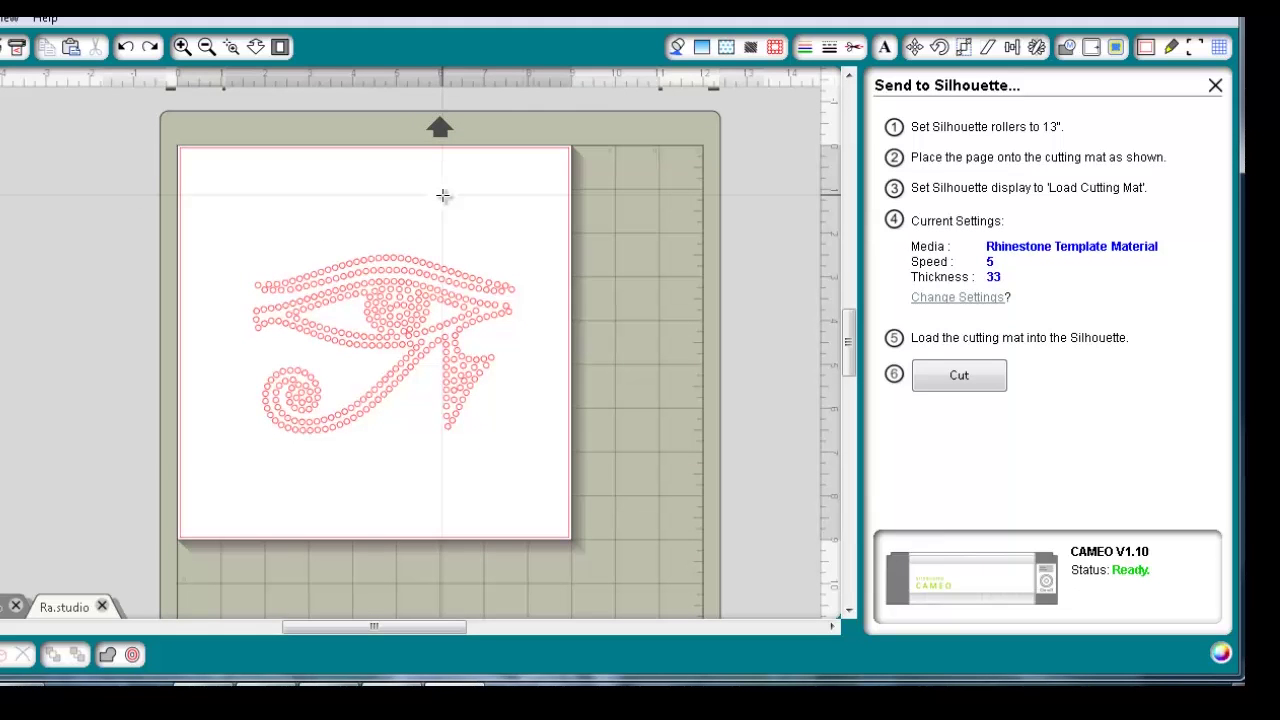
click(950, 298)
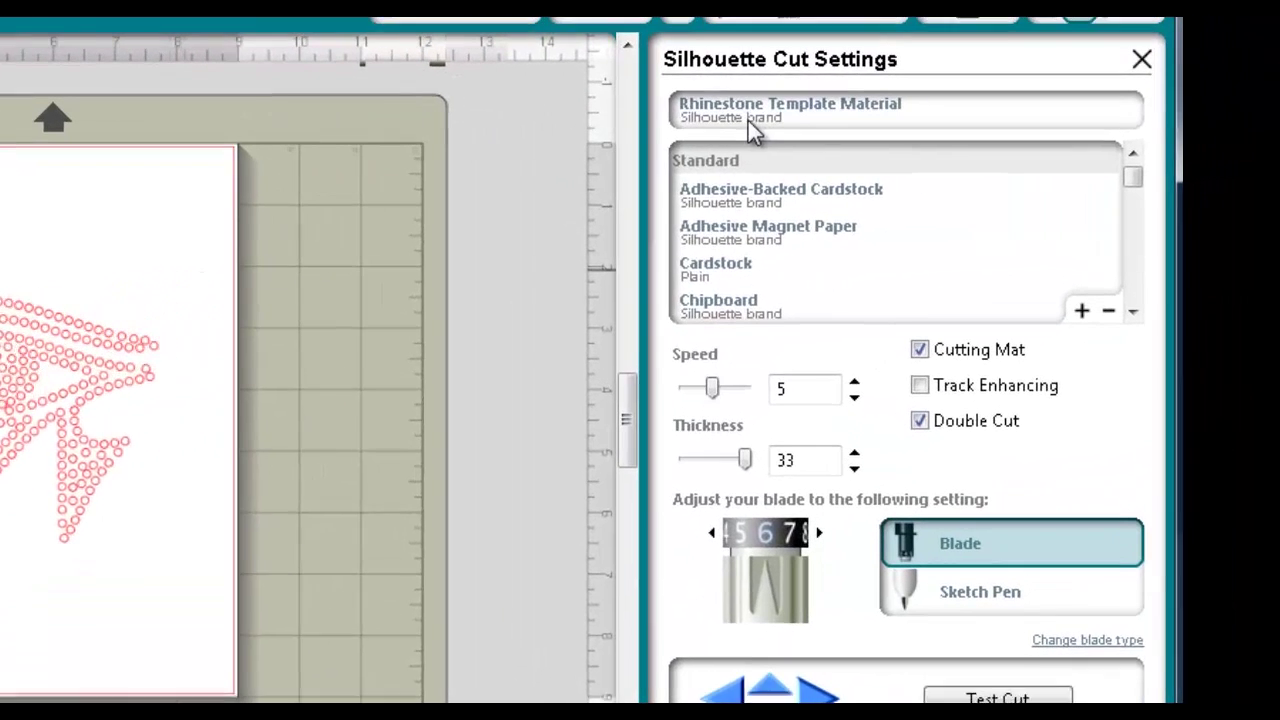
scroll(805, 255, down, 4)
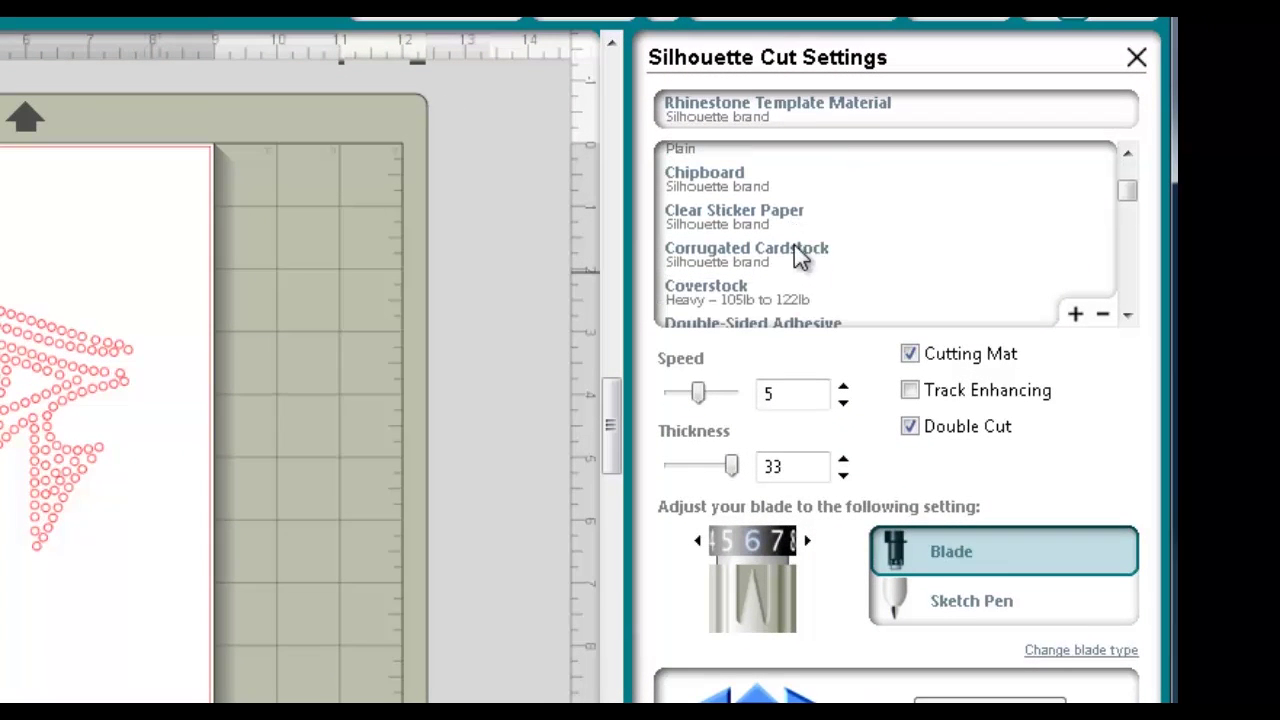
scroll(800, 255, down, 3)
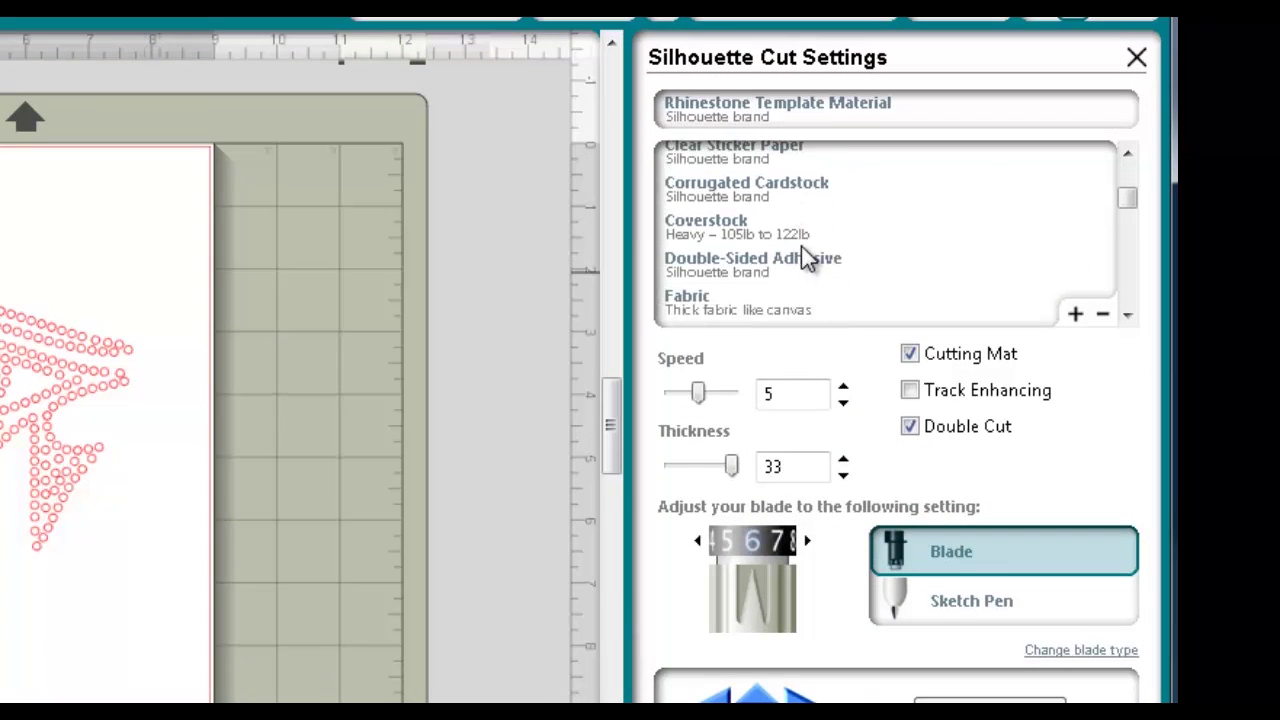
scroll(803, 248, down, 5)
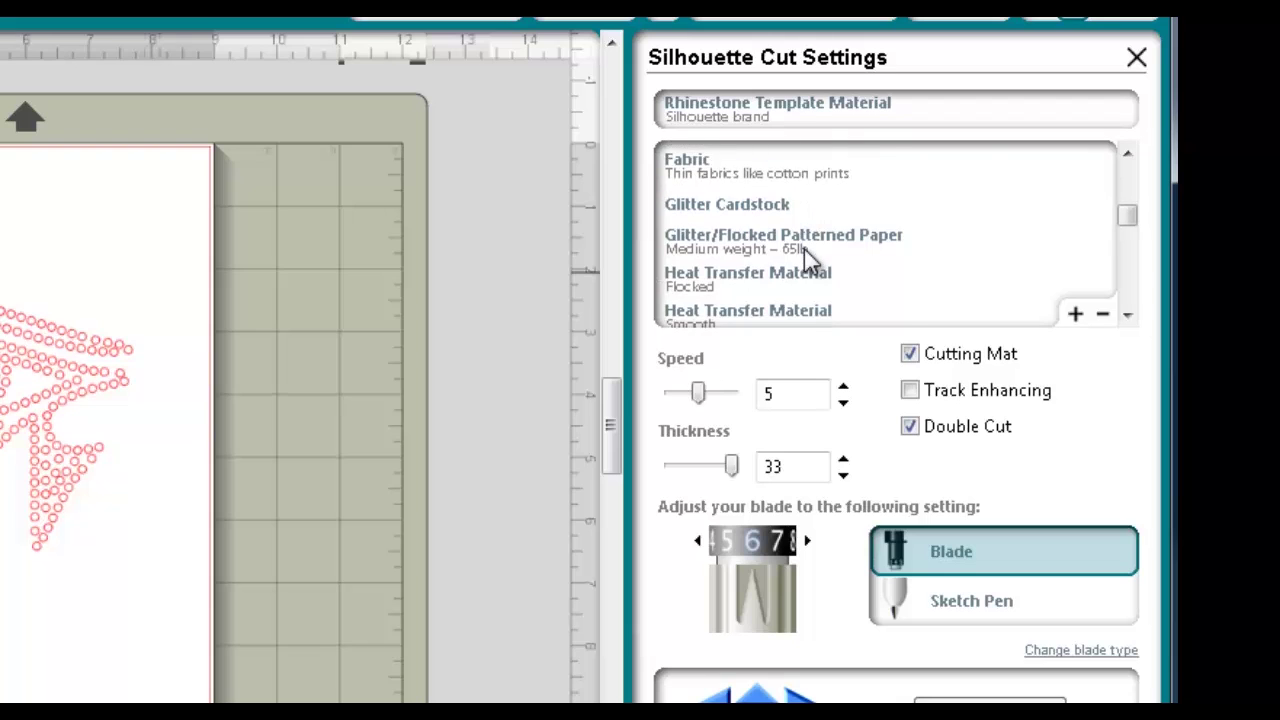
scroll(804, 252, down, 5)
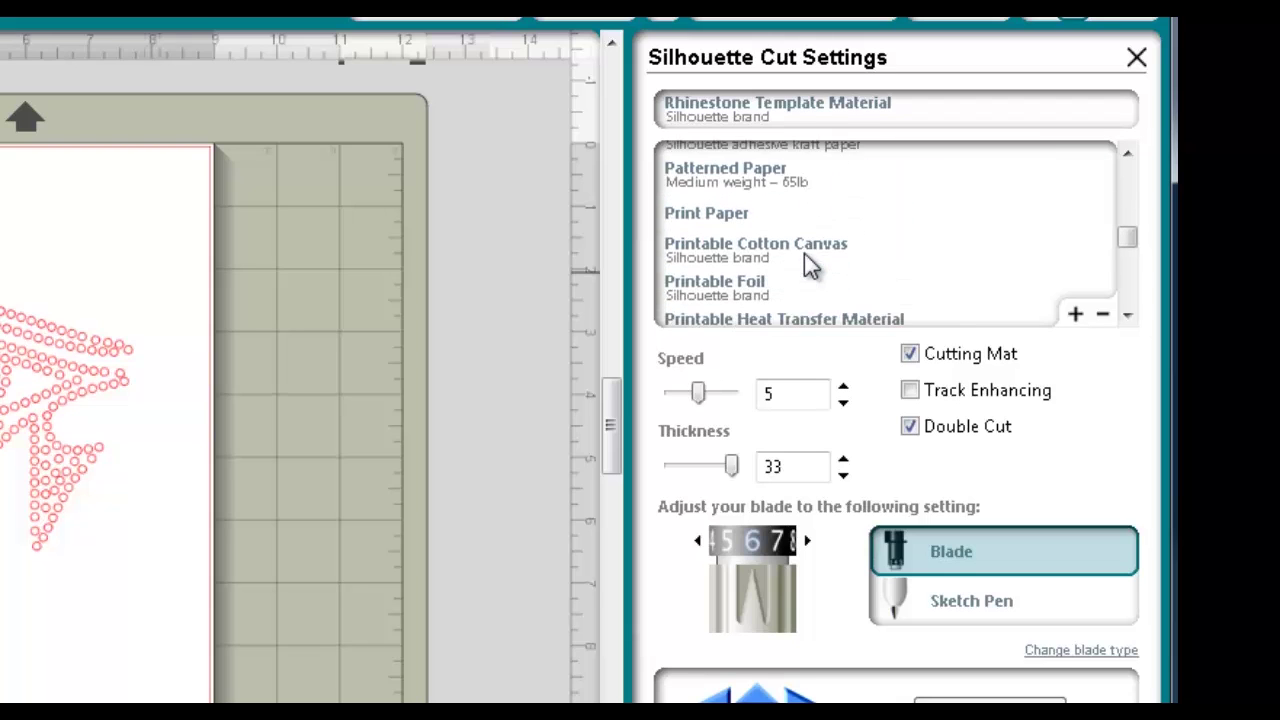
scroll(804, 253, down, 5)
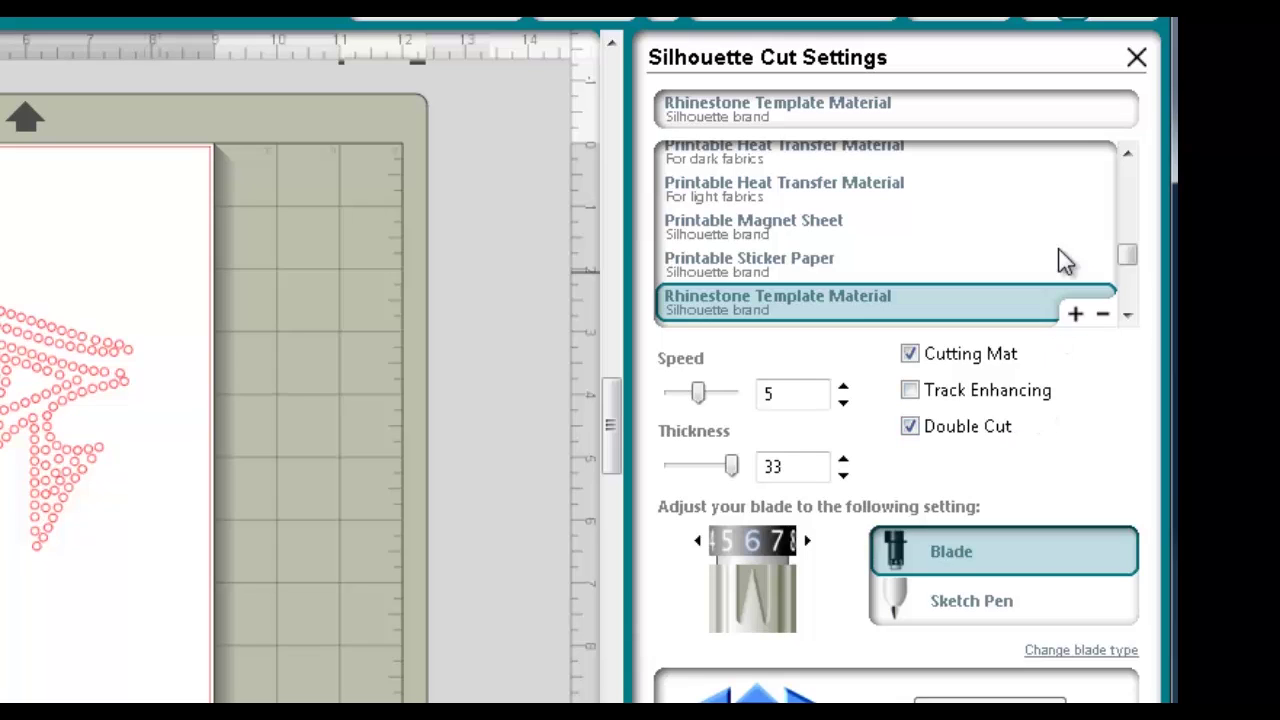
Close the Cut Settings panel.
click(1134, 60)
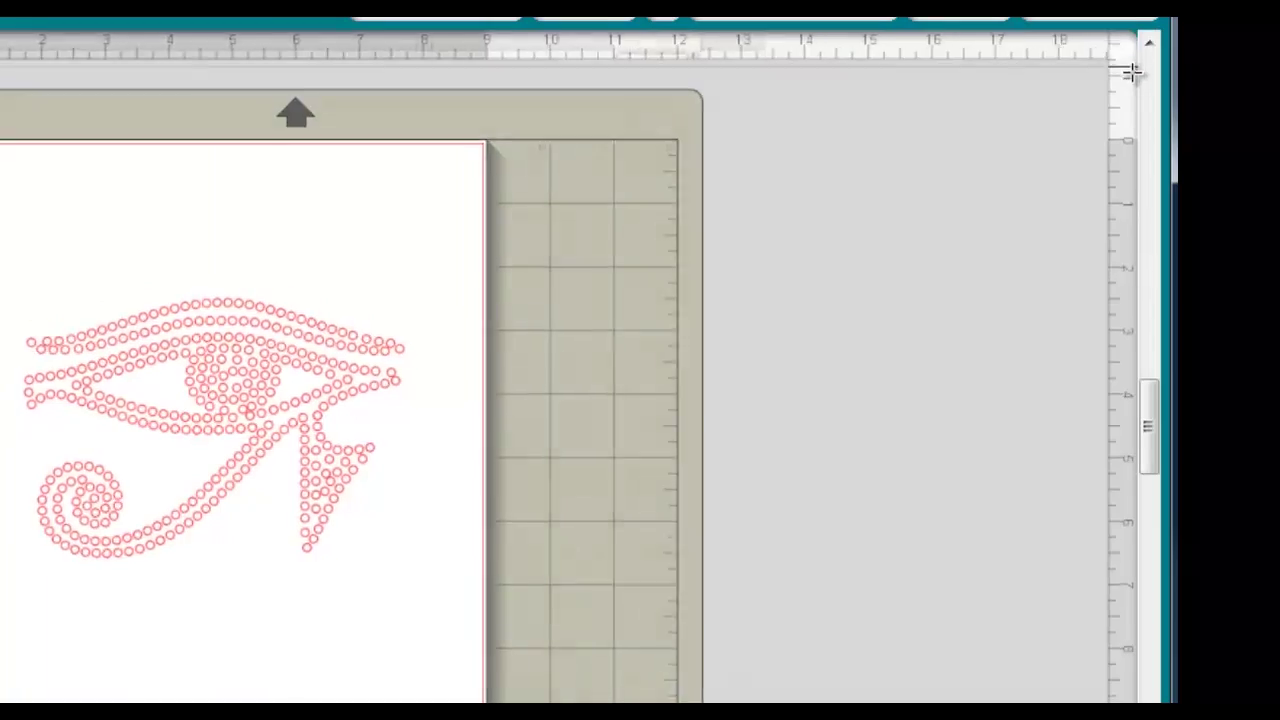